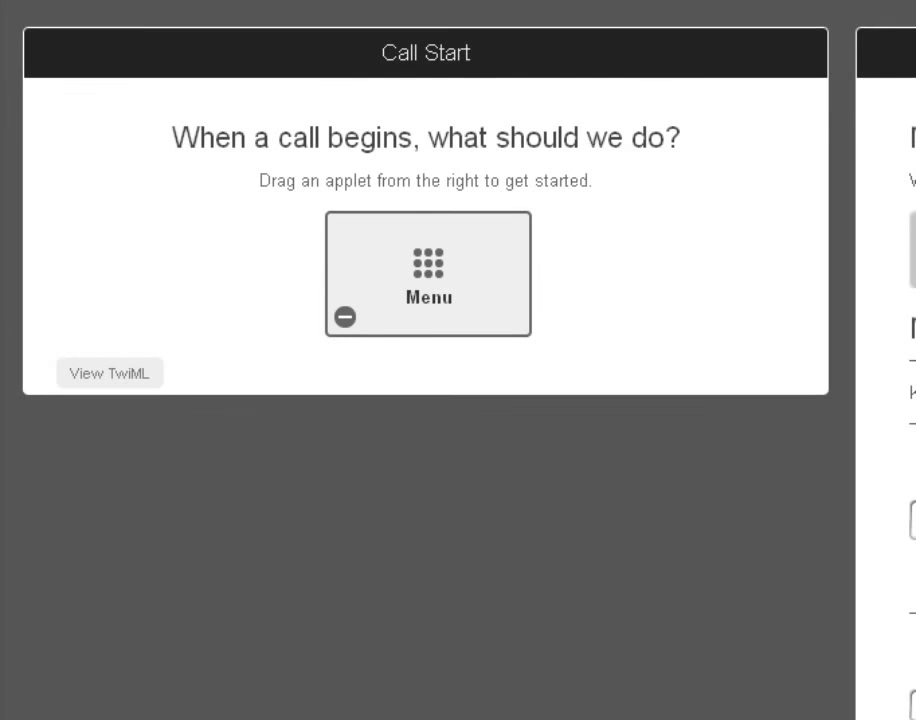
Step: Open the Menu applet's settings under Call Start
scroll(458, 360, up, 1)
scroll(458, 360, up, 2)
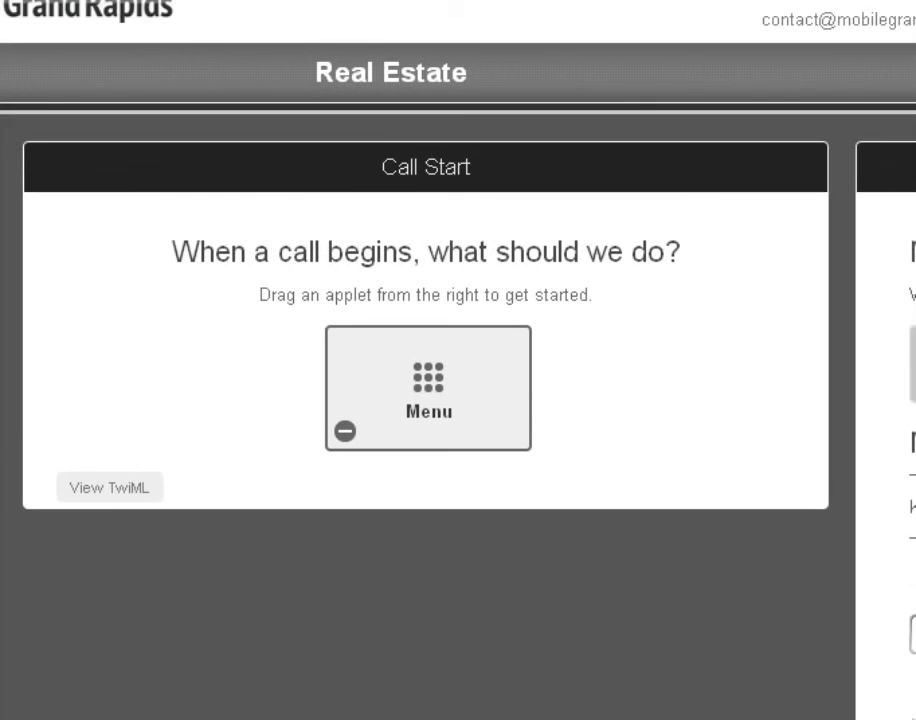
scroll(458, 360, down, 1)
scroll(458, 360, down, 1)
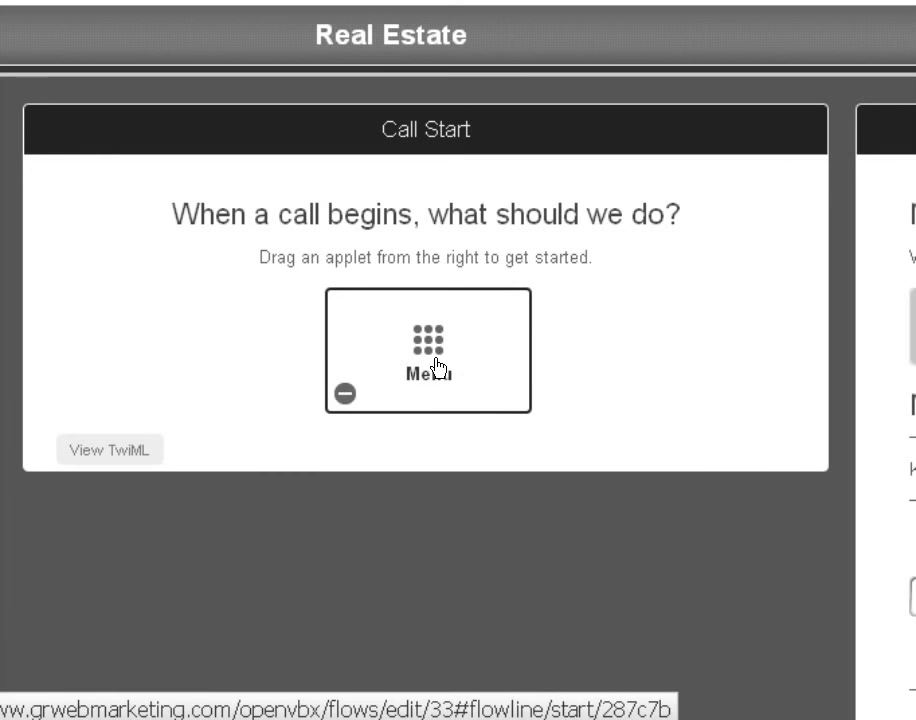
click(378, 358)
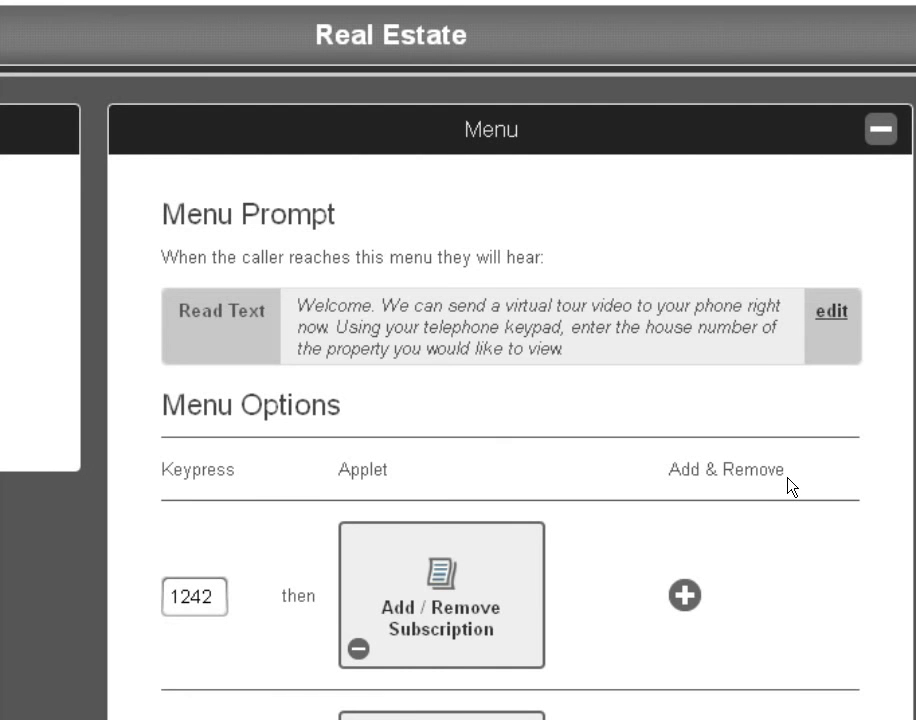
Step: Highlight the 1242 house-number keypress under Menu Options
scroll(789, 485, down, 3)
scroll(716, 404, up, 3)
scroll(716, 404, down, 3)
drag(221, 290, 102, 288)
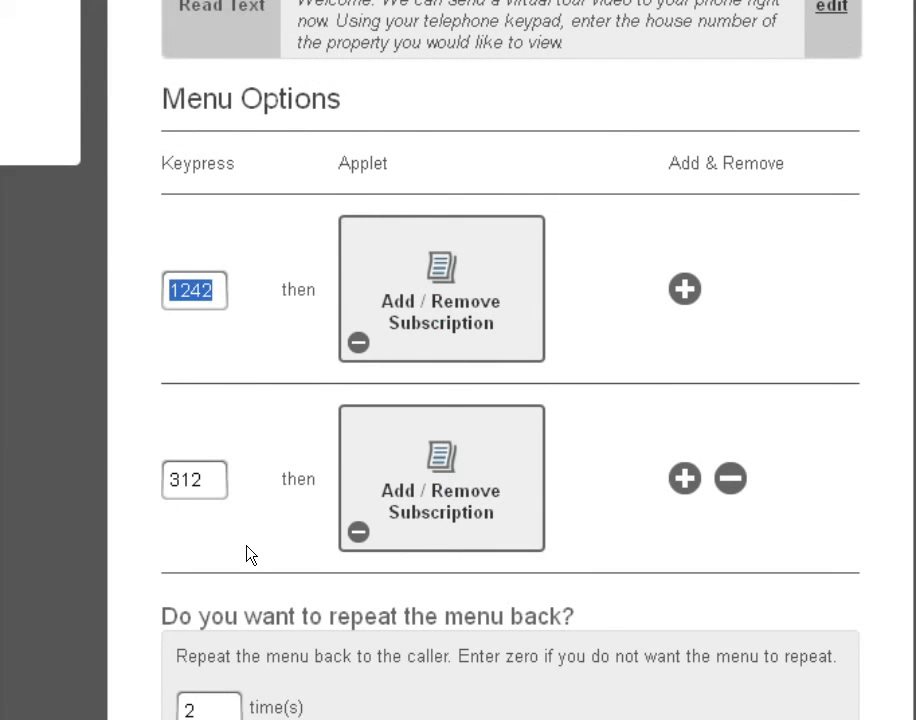
click(212, 290)
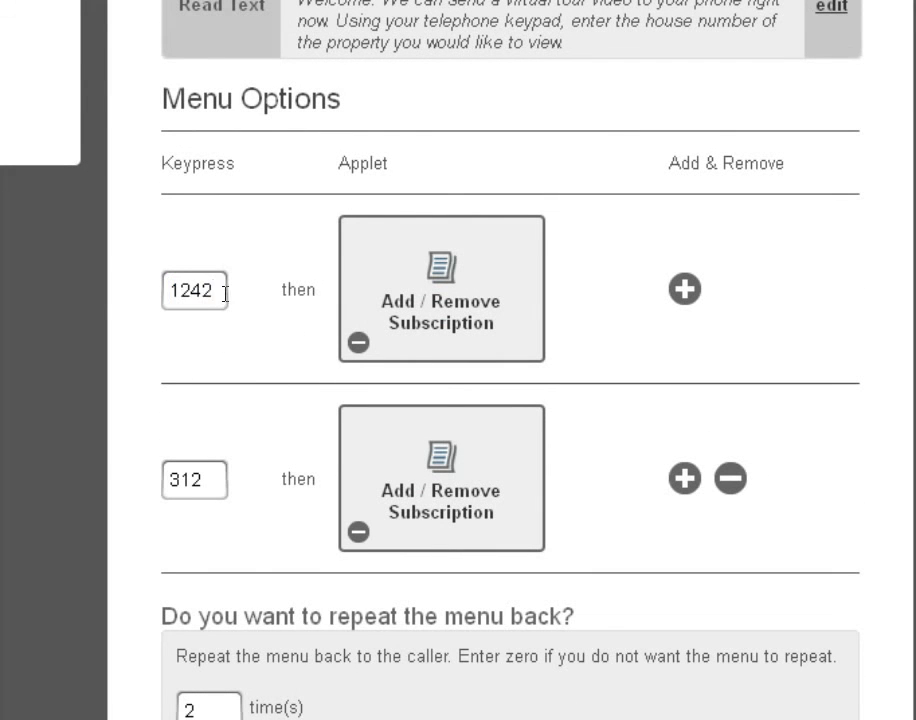
drag(211, 289, 130, 290)
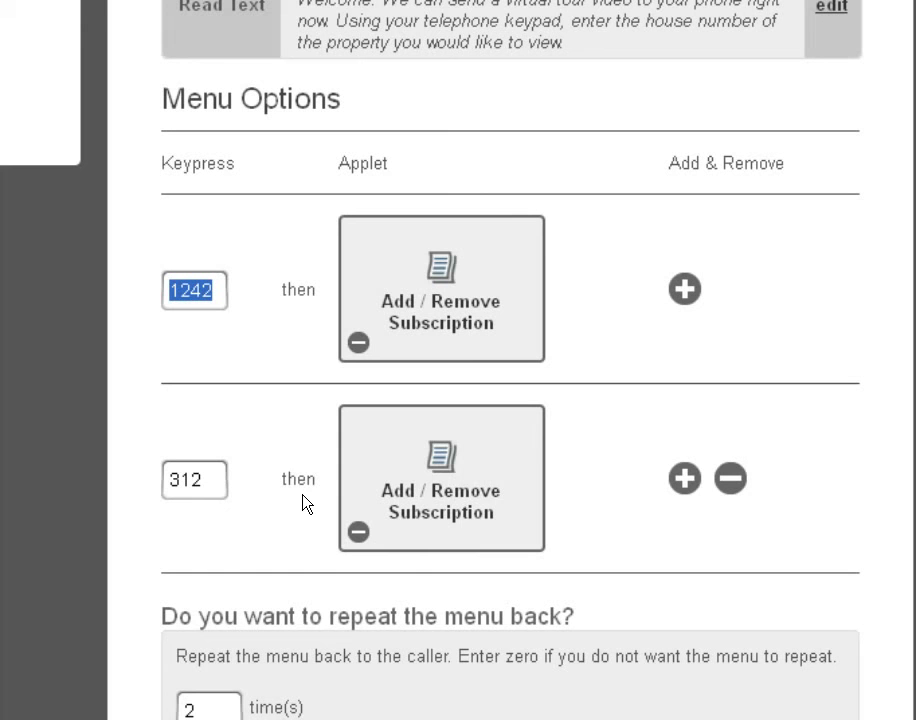
click(218, 290)
drag(218, 290, 171, 291)
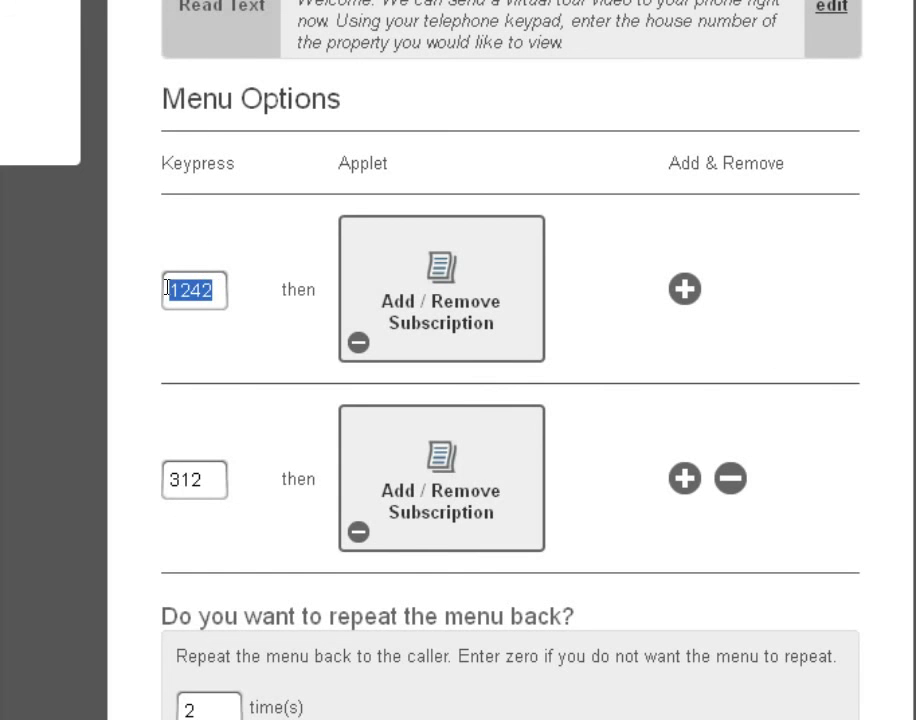
Step: Highlight the 312 house-number keypress under Menu Options
mouse_move(212, 481)
mouse_down()
mouse_move(180, 480)
mouse_move(222, 485)
mouse_up()
double_click(210, 488)
click(212, 482)
click(168, 481)
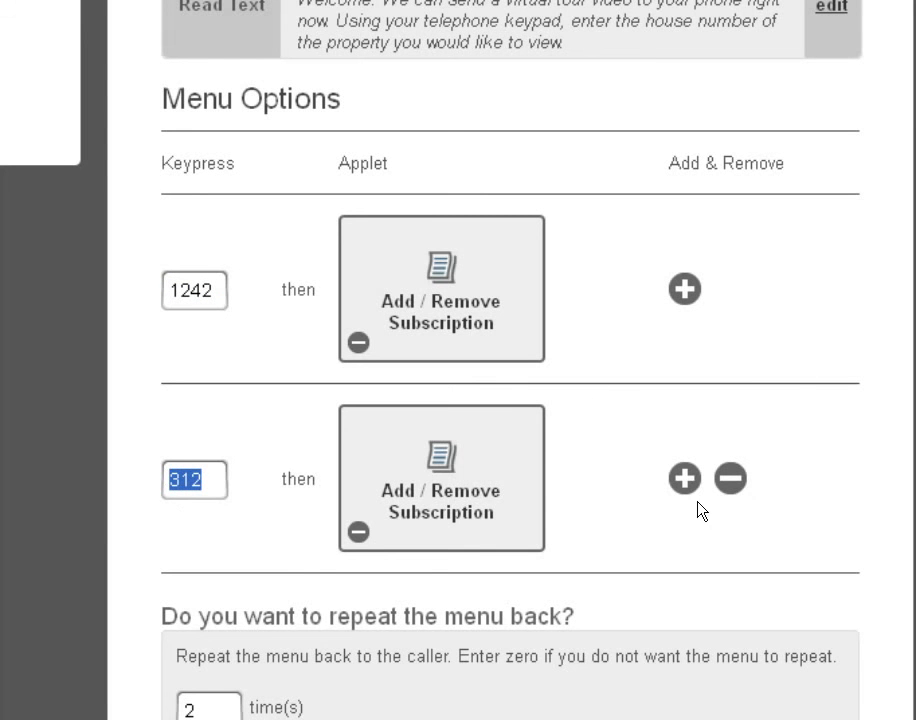
scroll(818, 501, up, 3)
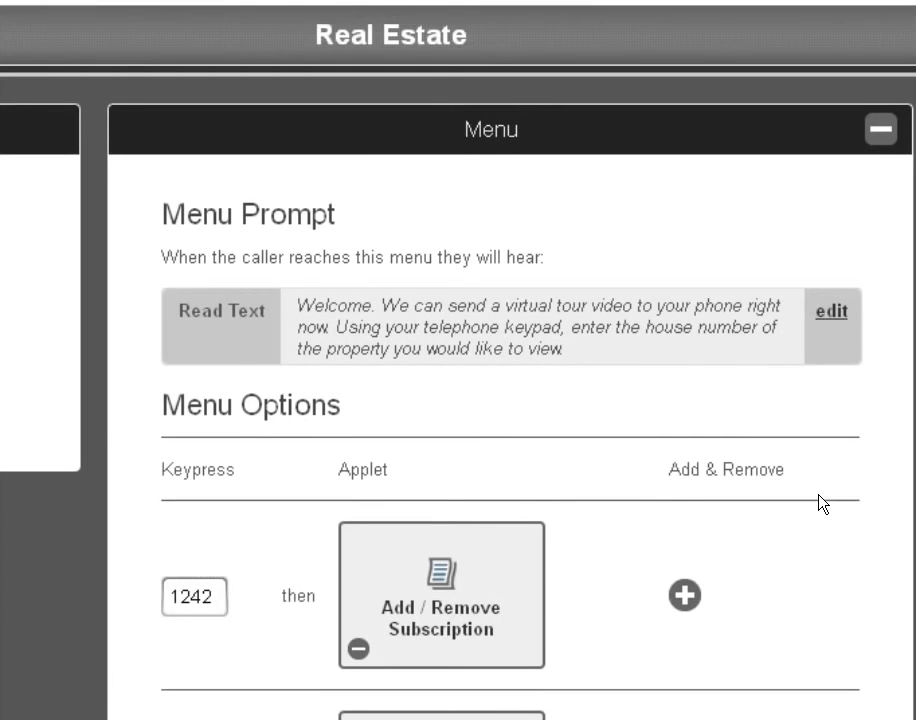
scroll(760, 497, down, 2)
Step: Open the Add / Remove Subscription applet for Ada Michigan Homes Text Alerts
click(448, 447)
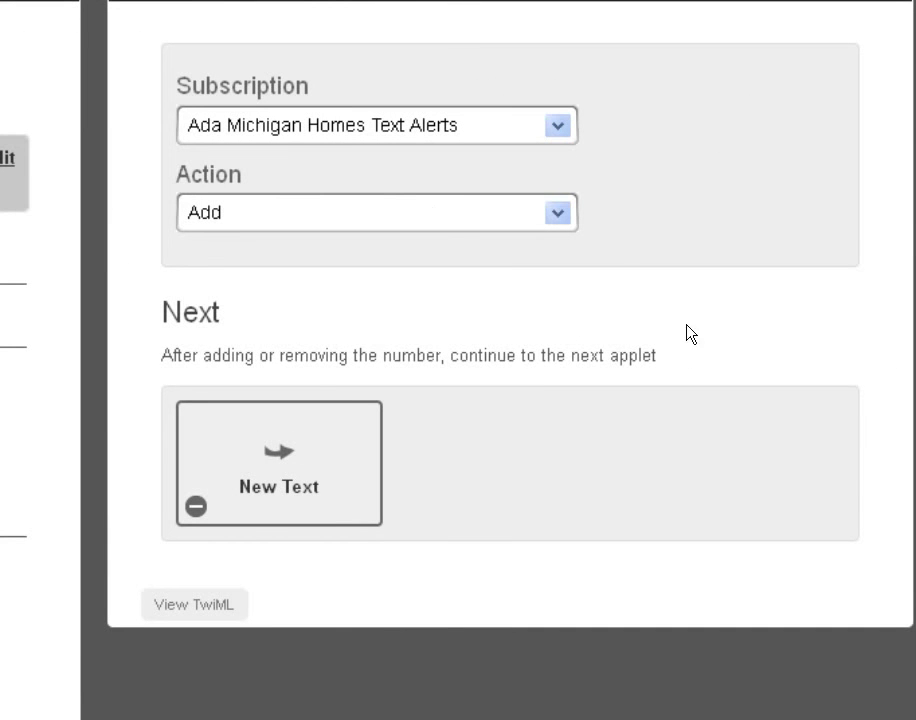
scroll(458, 360, up, 1)
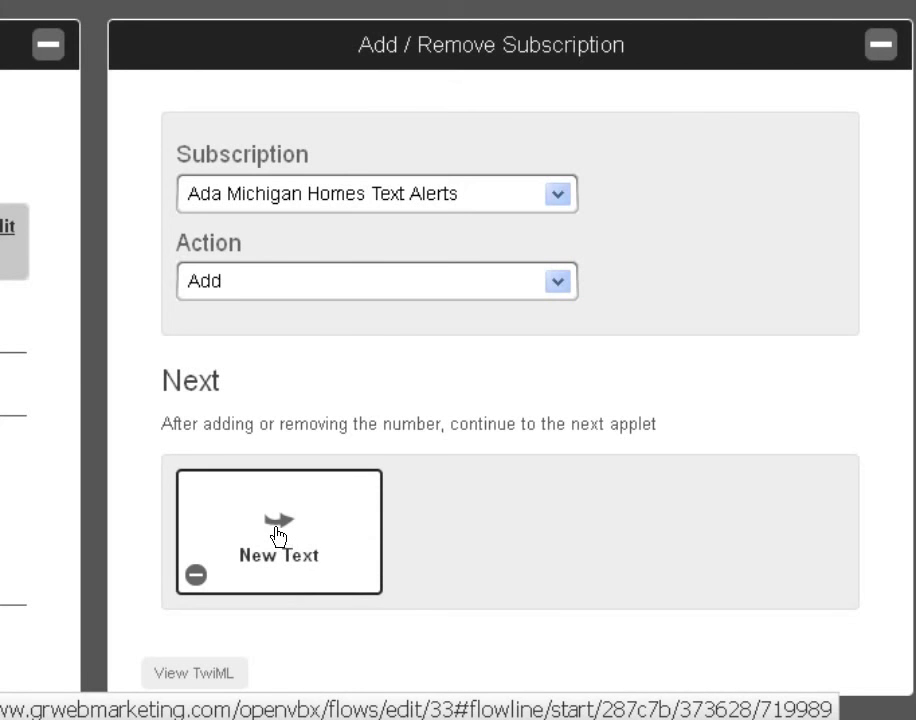
Step: Open the New Text step, keep 216 Maple as caller ID, and check the realtor's recipient number
click(278, 537)
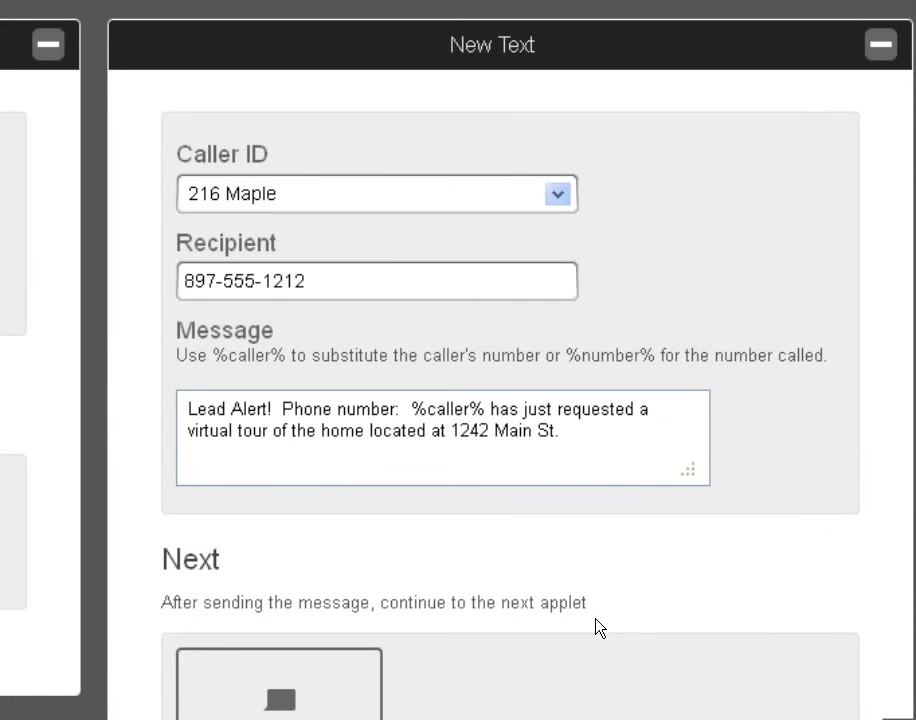
click(558, 196)
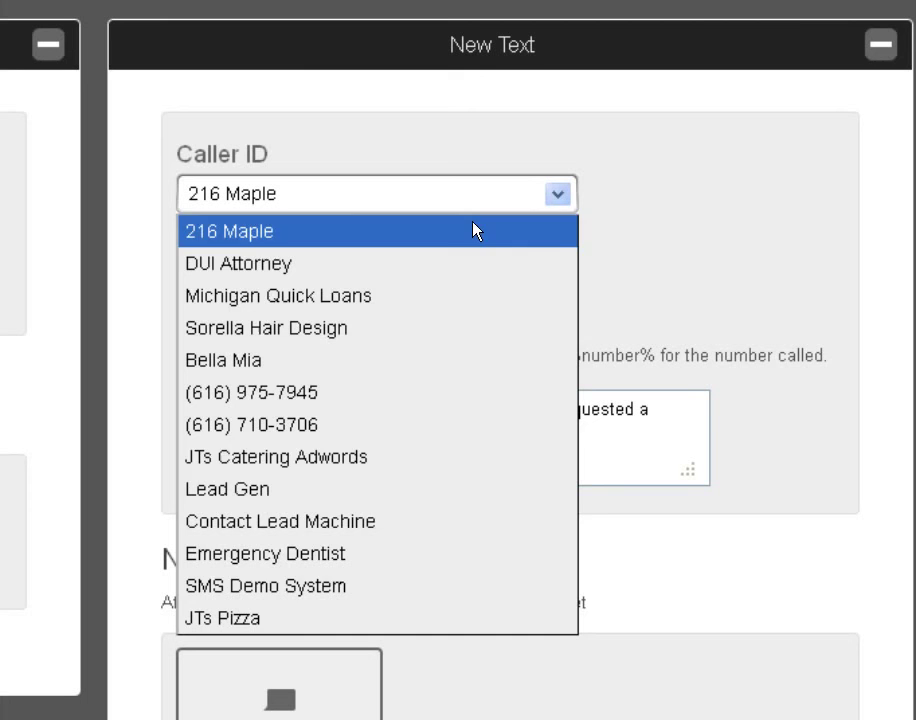
click(688, 210)
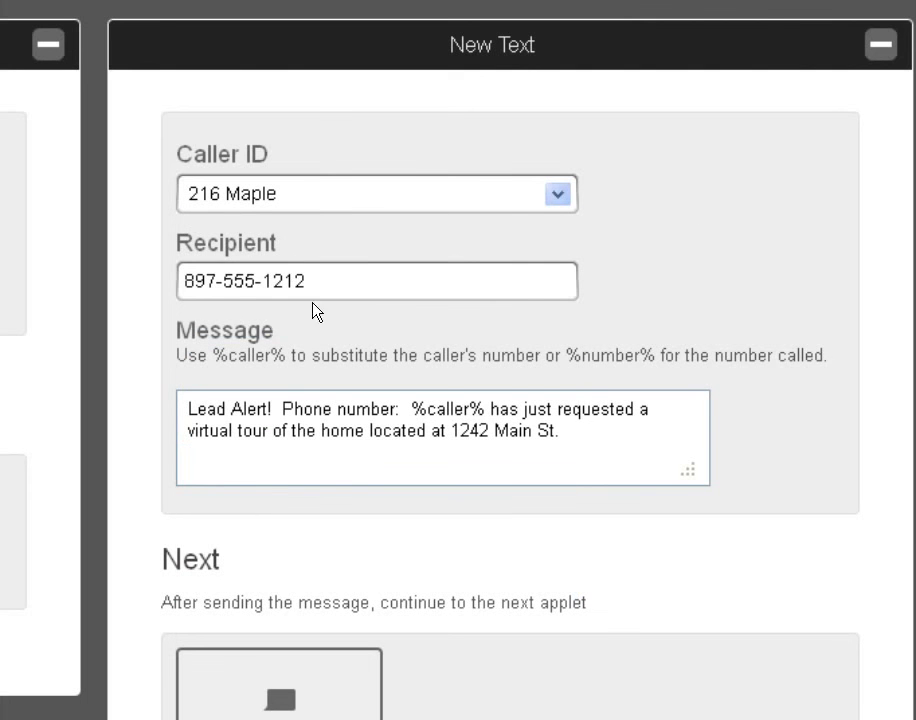
drag(181, 281, 231, 555)
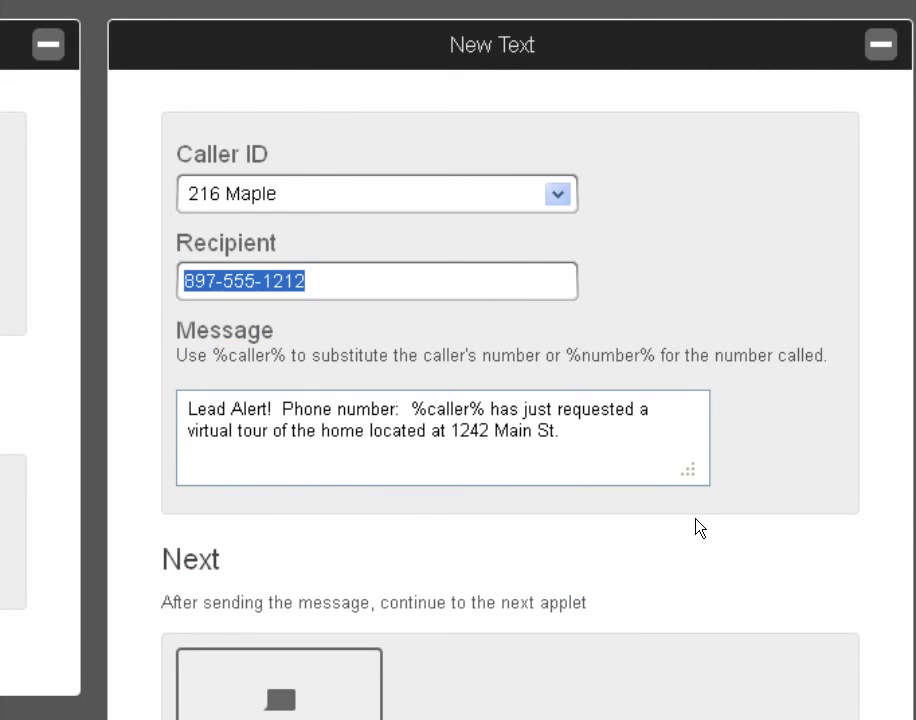
scroll(697, 527, down, 5)
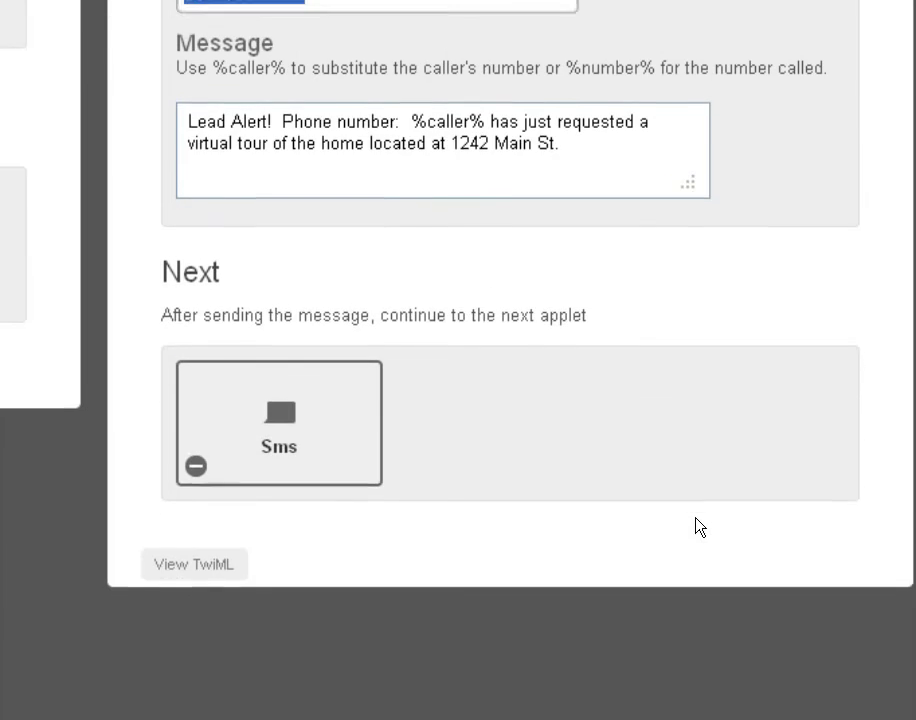
scroll(699, 527, up, 2)
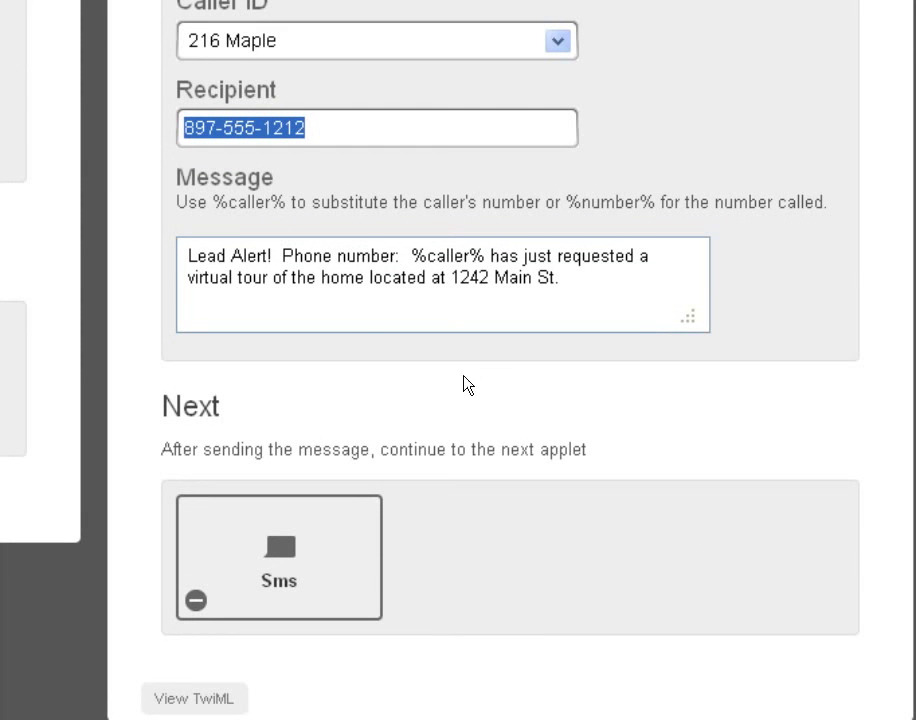
Step: Review the Lead Alert! message and its %caller% placeholder for 1242 Main St
drag(186, 256, 282, 258)
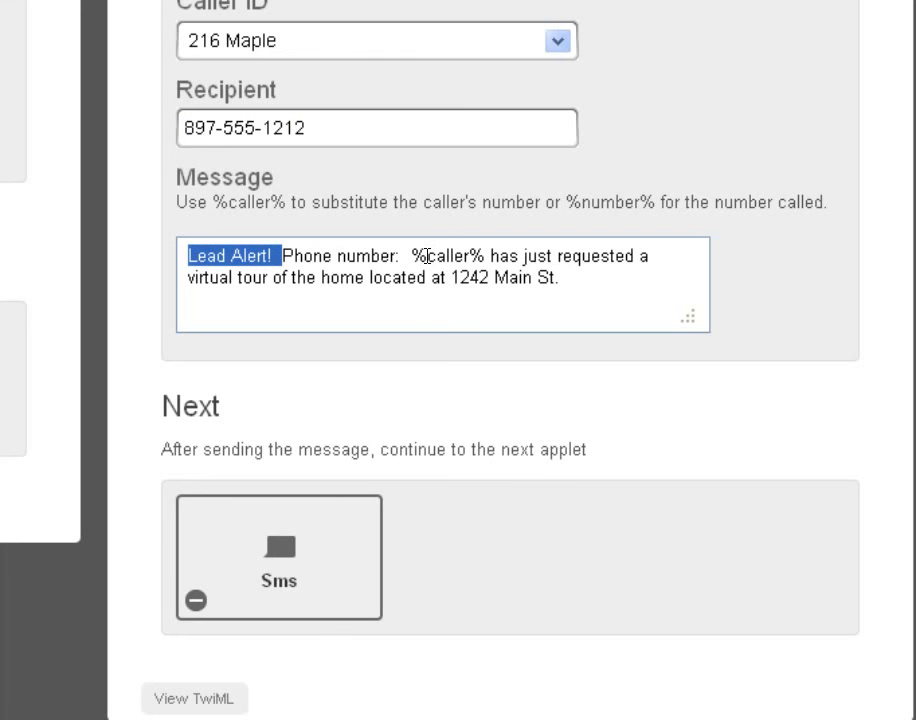
drag(484, 250, 412, 247)
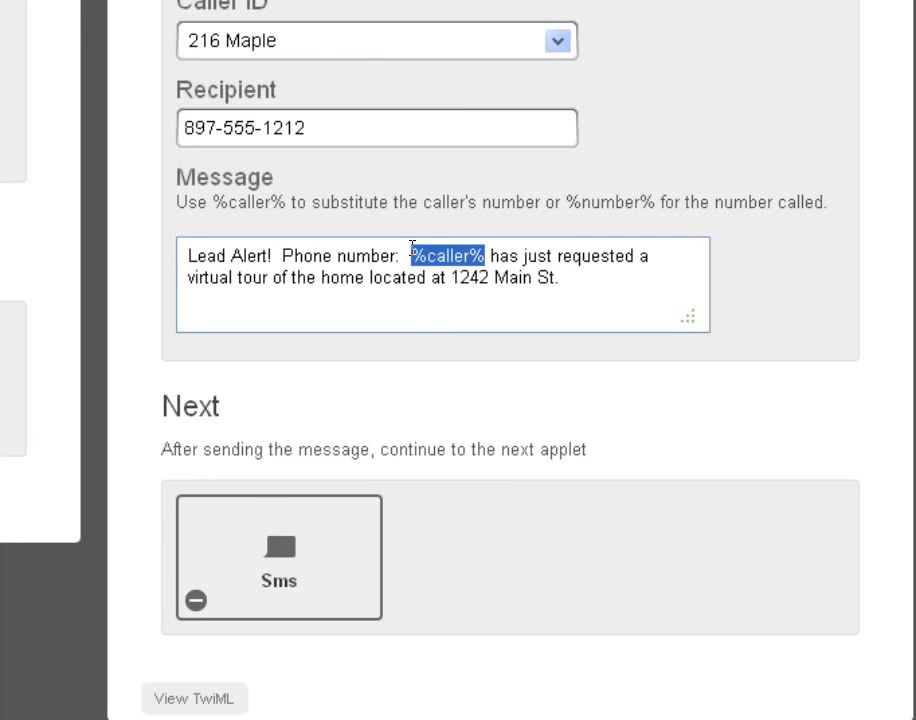
double_click(236, 199)
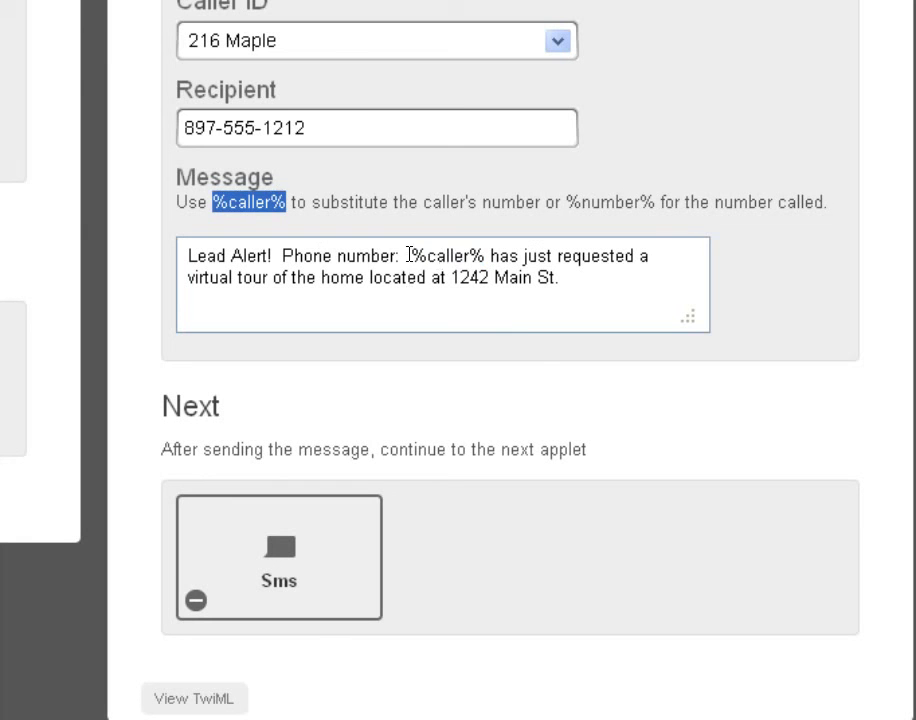
drag(409, 254, 485, 256)
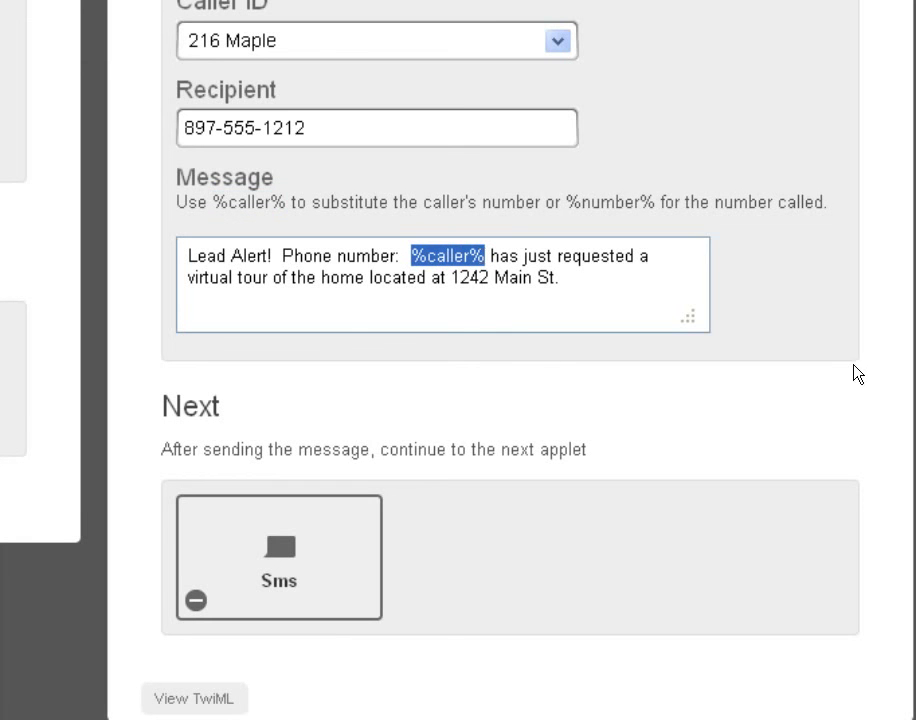
click(450, 256)
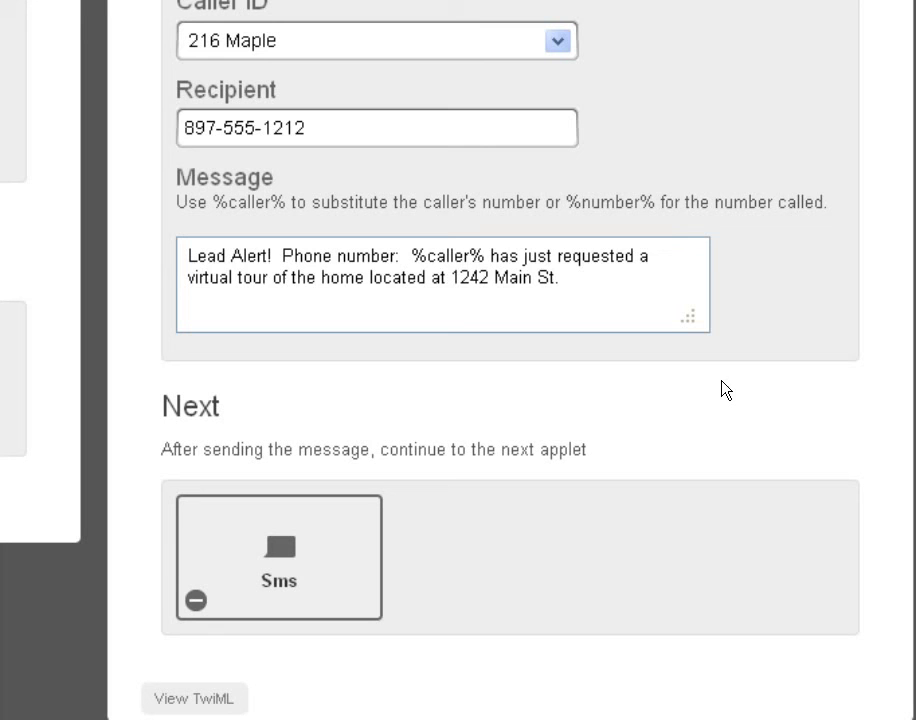
drag(578, 276, 180, 254)
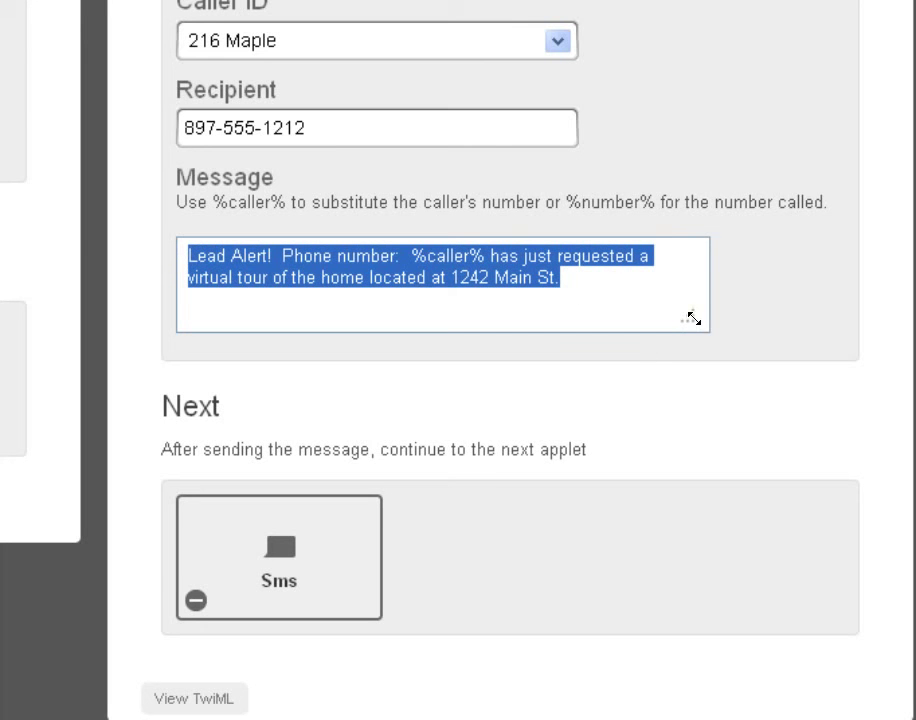
click(751, 401)
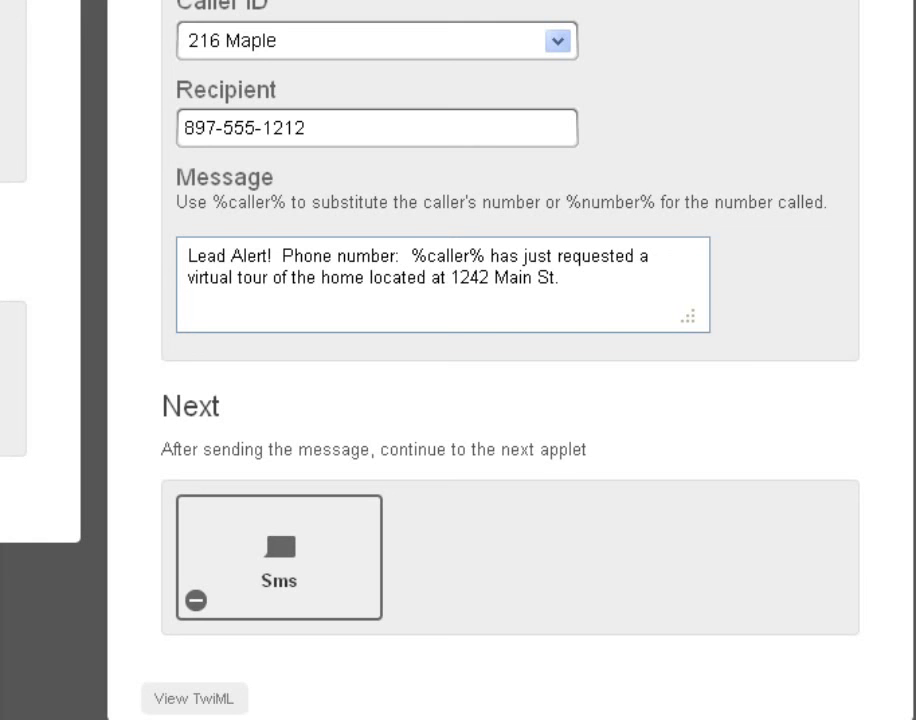
scroll(458, 360, up, 1)
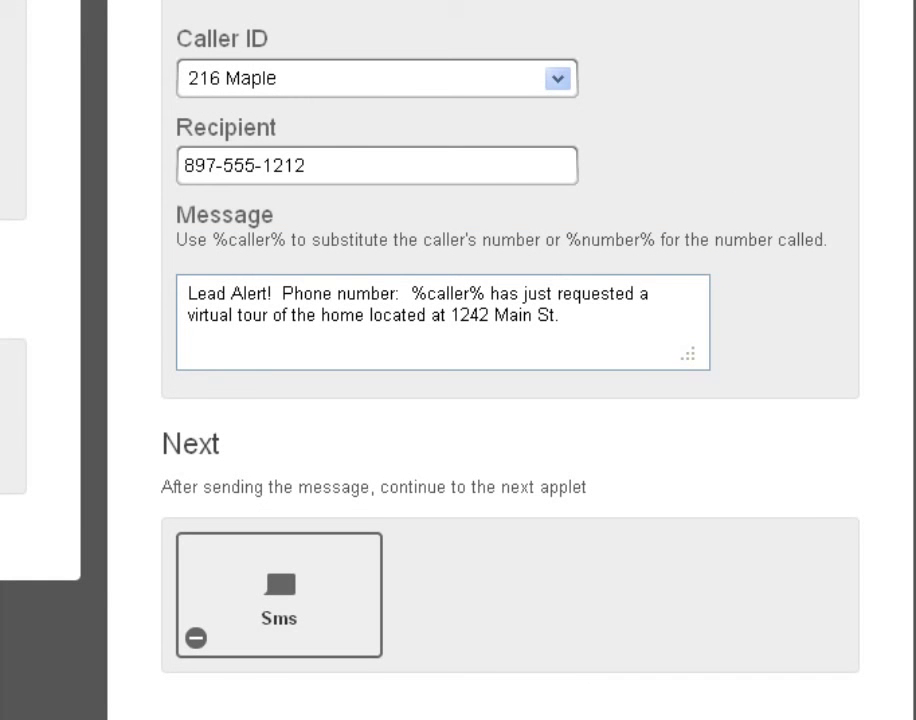
scroll(458, 360, up, 1)
scroll(458, 360, down, 1)
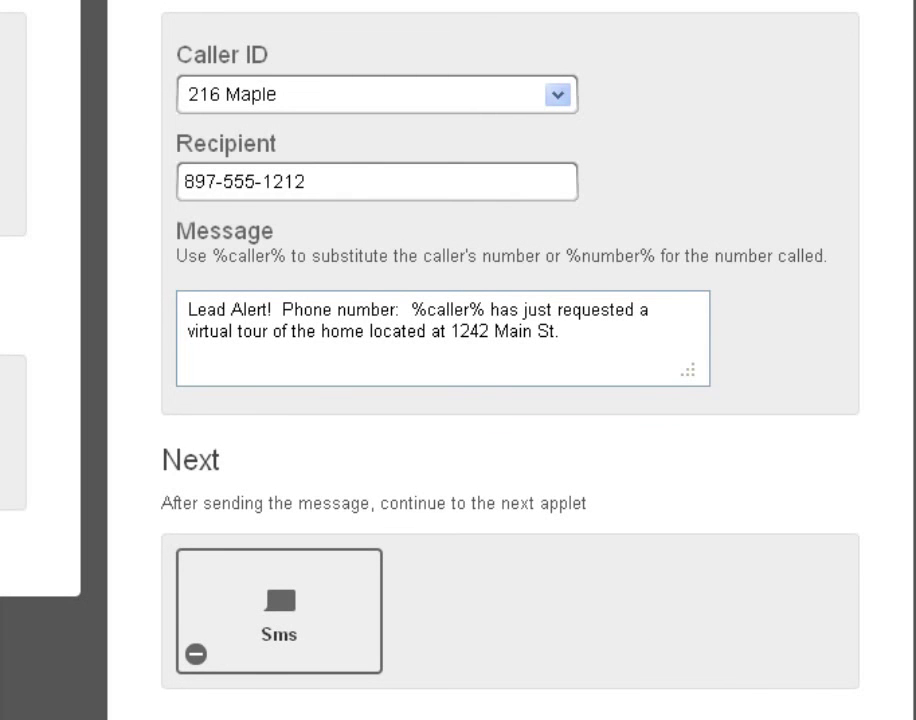
scroll(198, 407, down, 2)
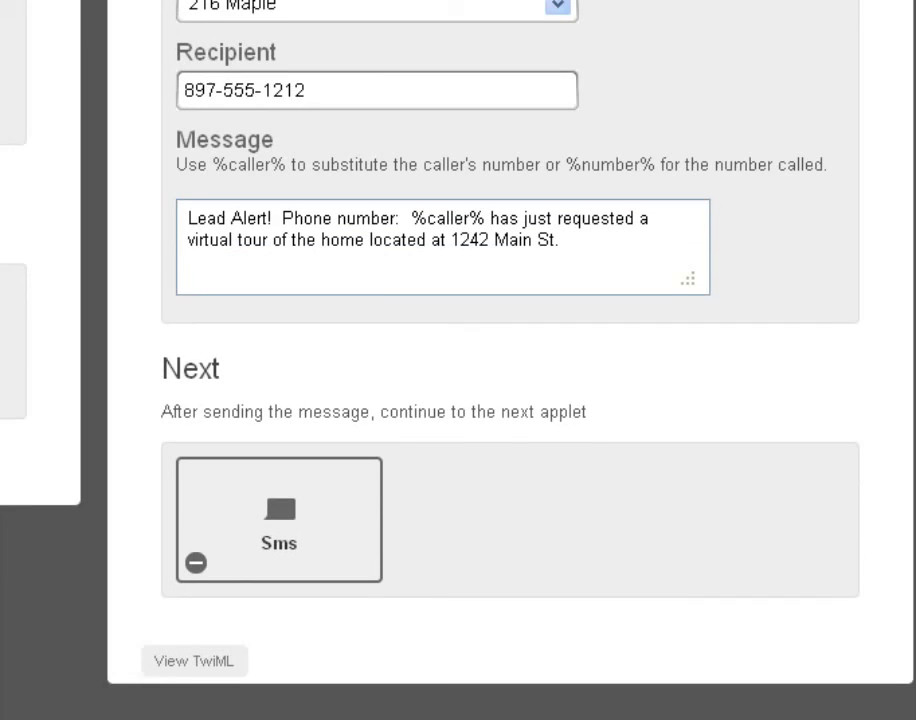
scroll(450, 360, up, 1)
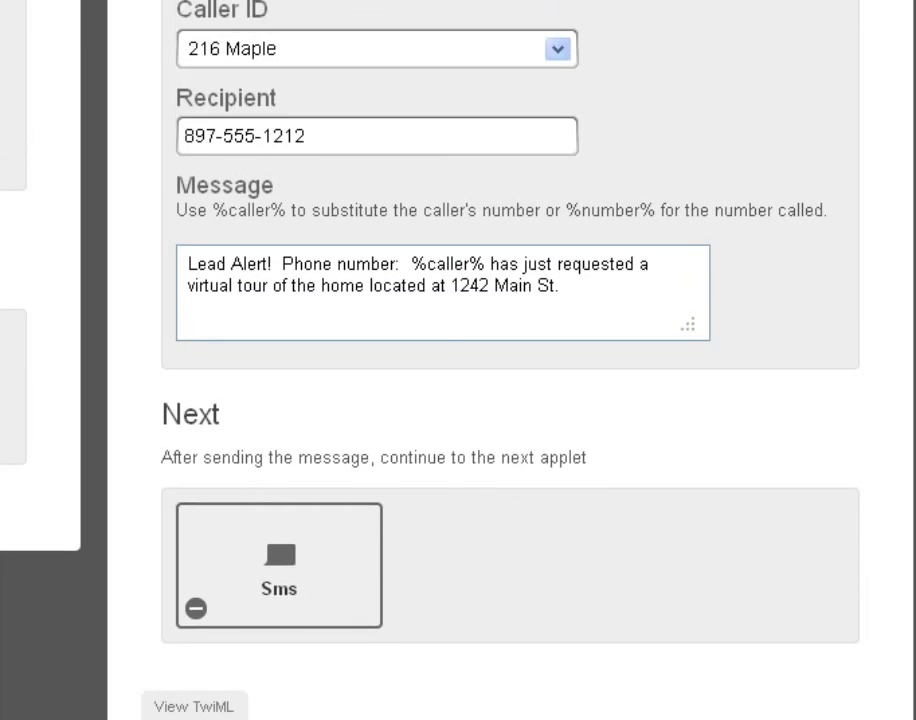
click(276, 576)
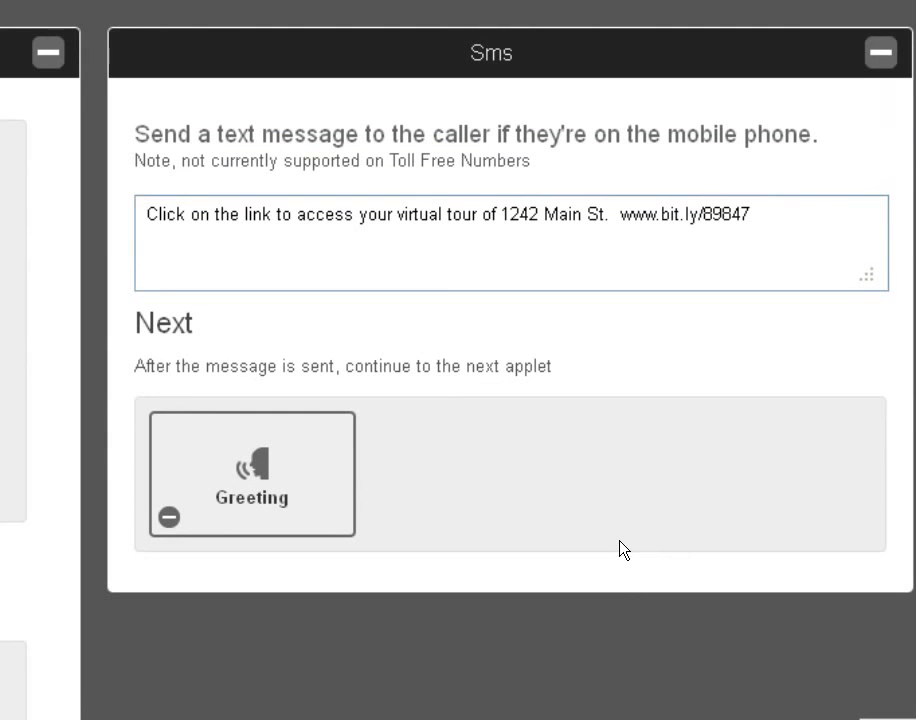
drag(147, 213, 756, 214)
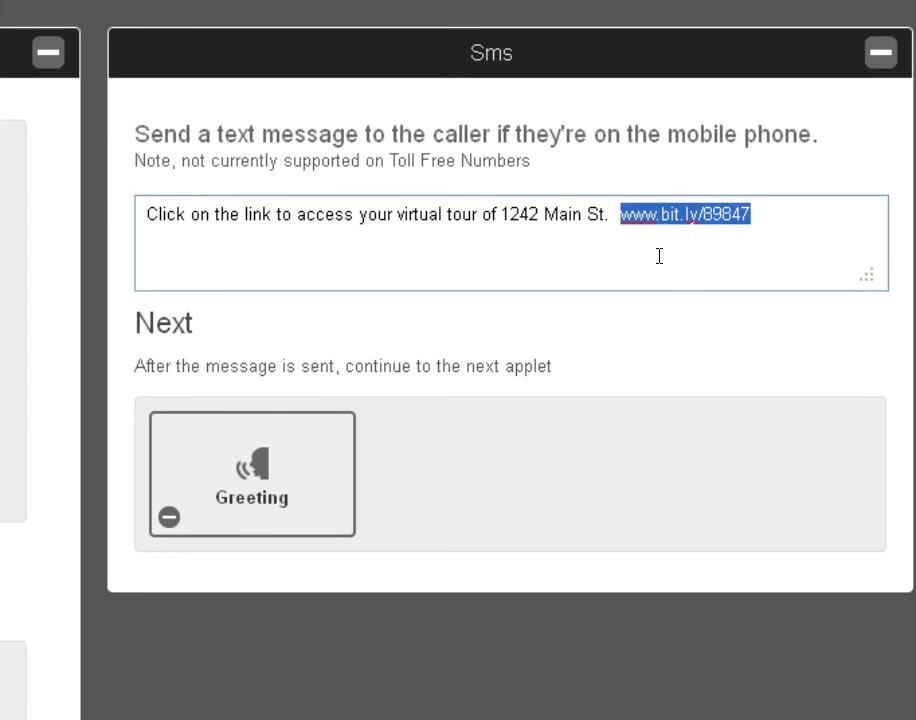
click(660, 214)
drag(761, 213, 612, 214)
click(760, 214)
drag(750, 214, 620, 214)
Step: Narrow the SMS message box, review the whole message, then open the following Greeting step
drag(873, 274, 822, 272)
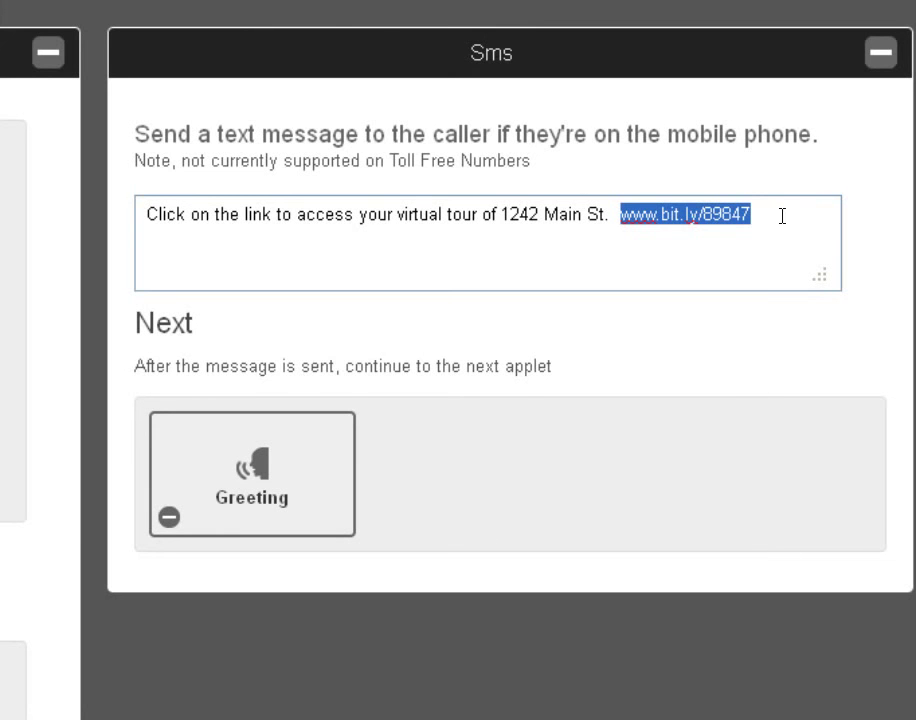
click(148, 213)
drag(147, 207, 748, 243)
click(733, 235)
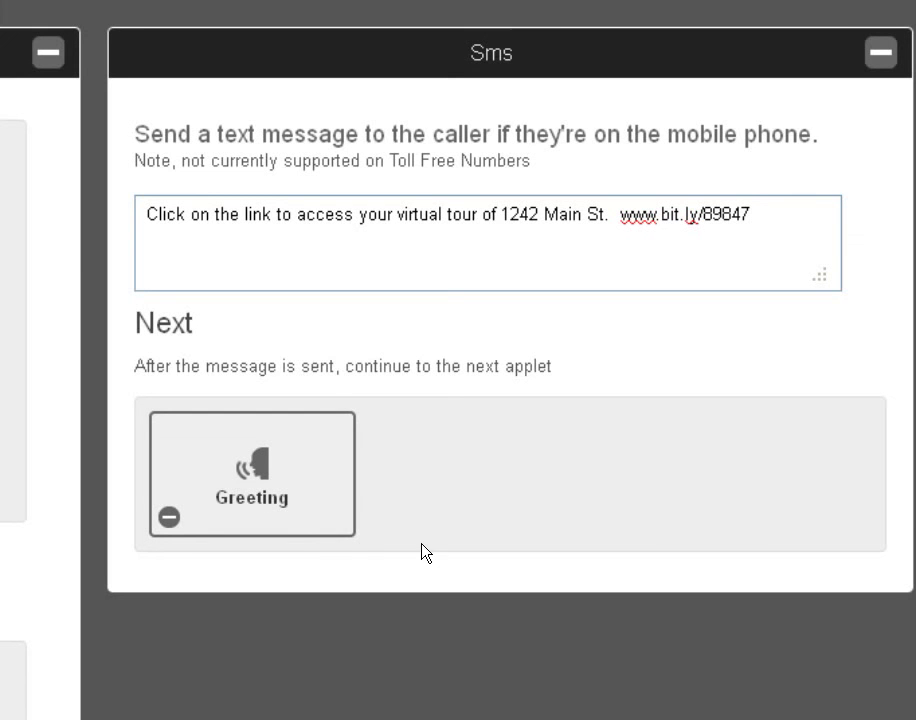
click(285, 495)
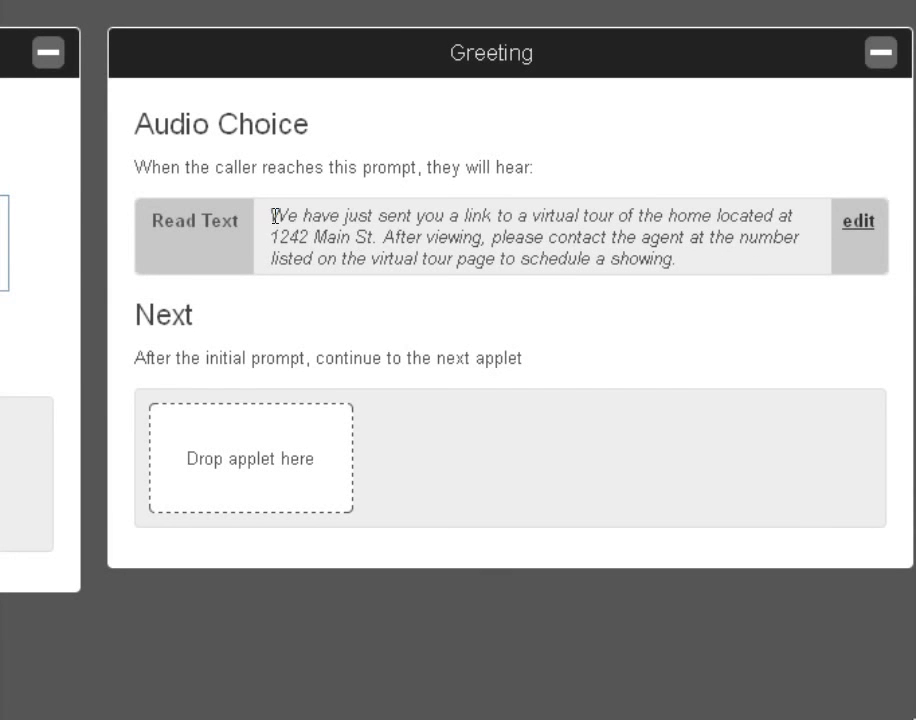
Step: Review the Greeting's Read Text passage, then minimise the Greeting panel back to Sms
drag(271, 215, 797, 445)
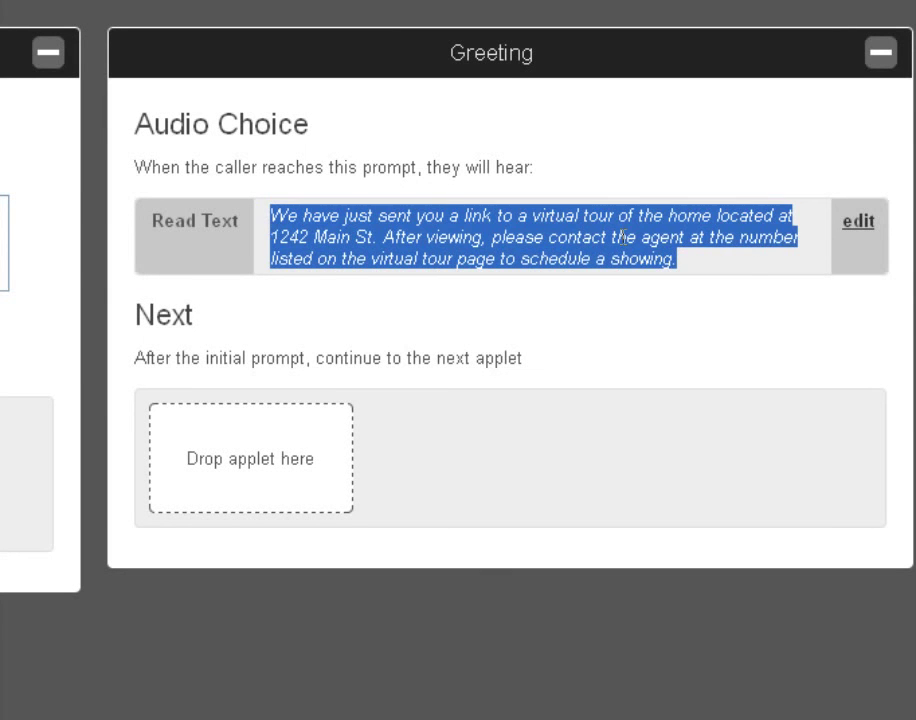
click(552, 219)
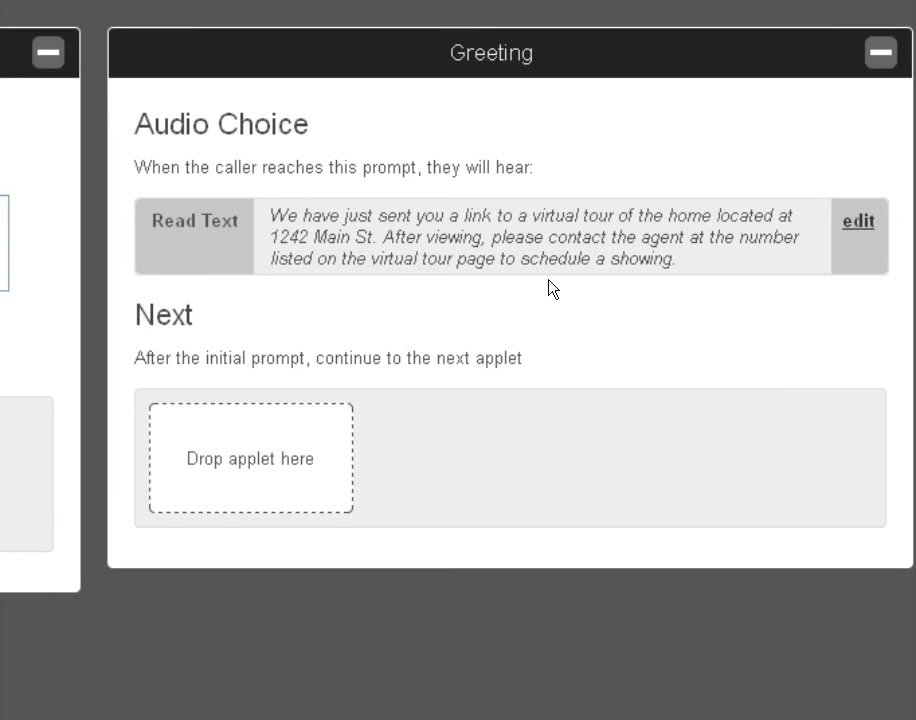
click(881, 55)
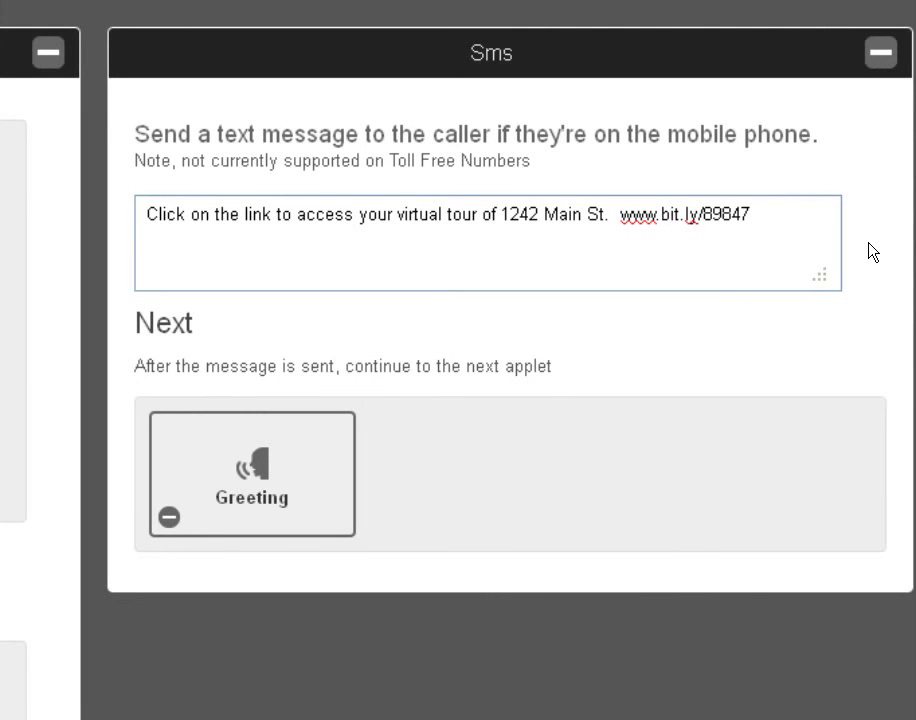
Step: Minimise the Sms, New Text, Add / Remove Subscription and Menu panels in turn
click(882, 54)
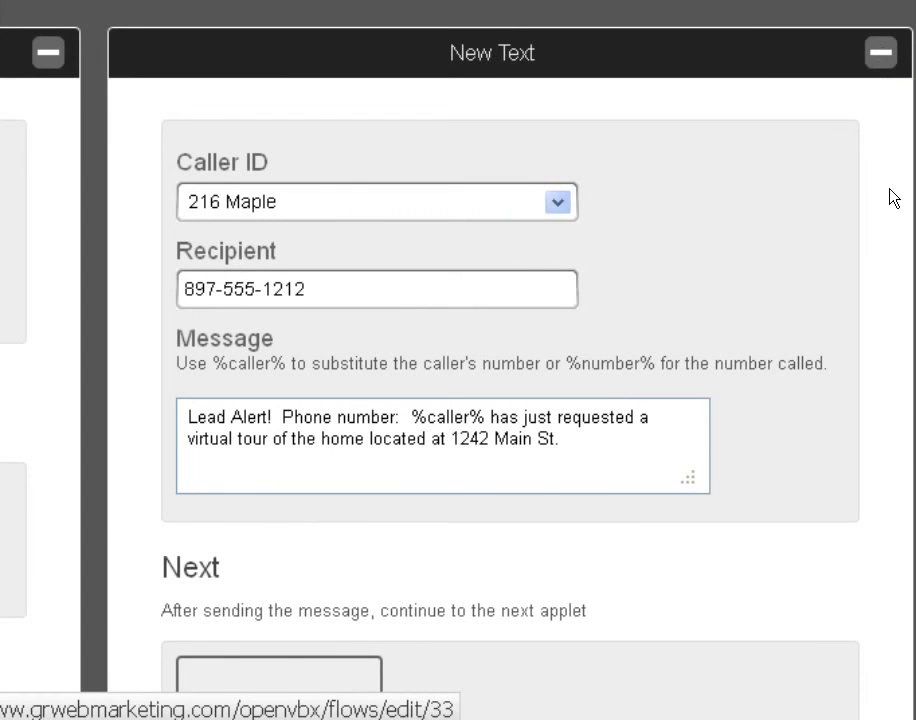
click(882, 55)
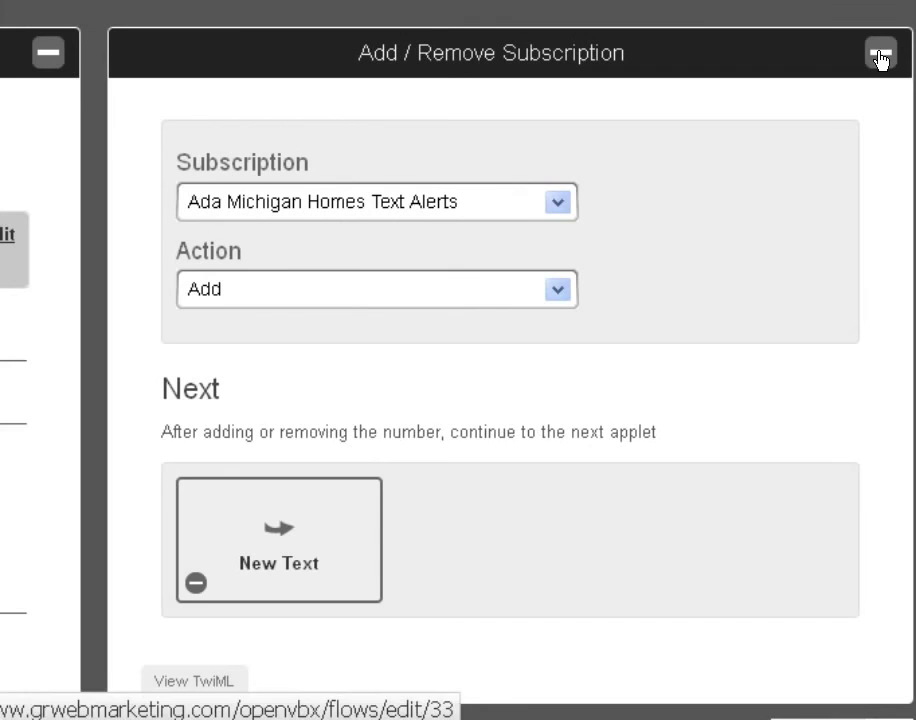
click(882, 55)
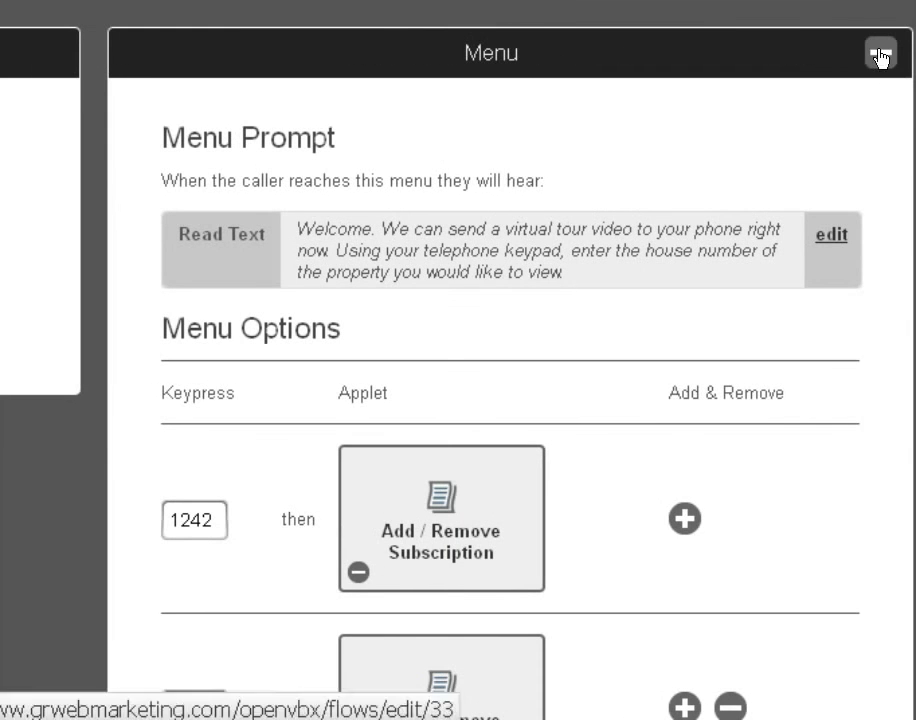
click(881, 54)
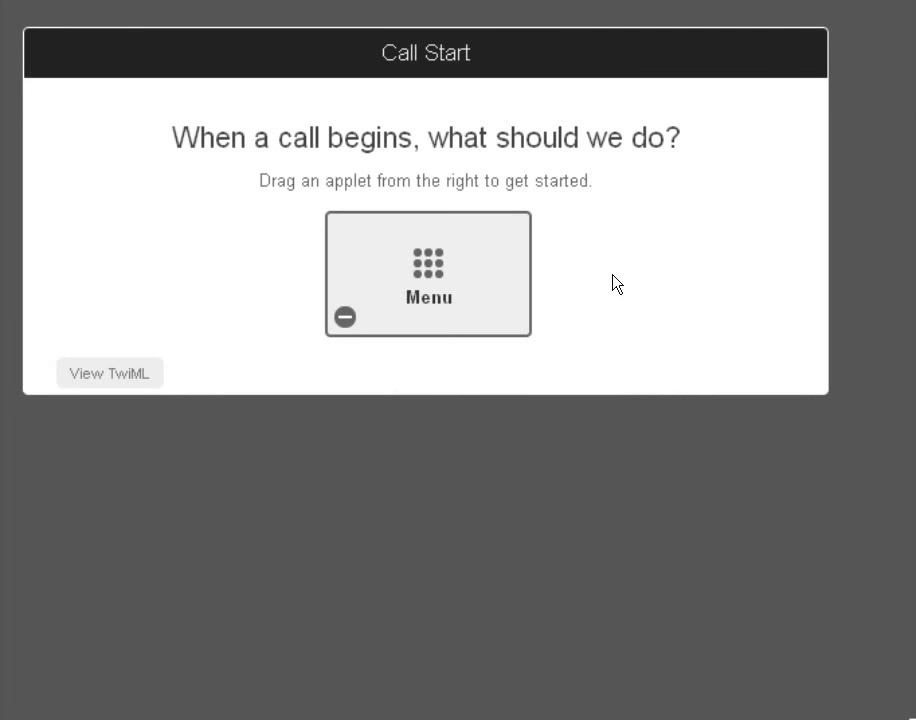
Step: Reopen the Menu from Call Start and select its 1242 and 312 keypress values
click(446, 283)
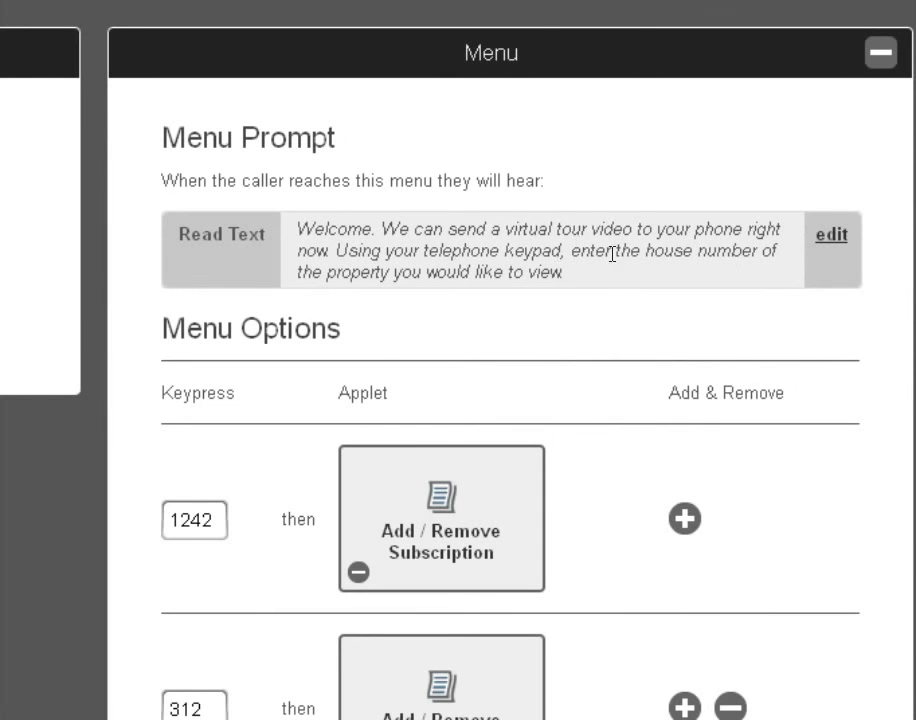
scroll(738, 231, down, 3)
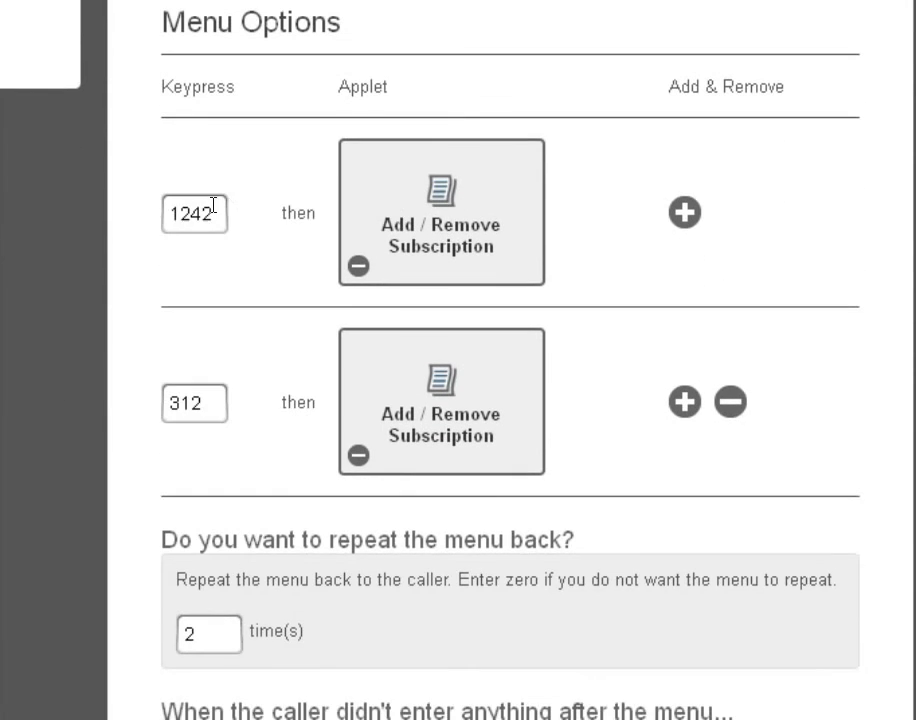
double_click(208, 212)
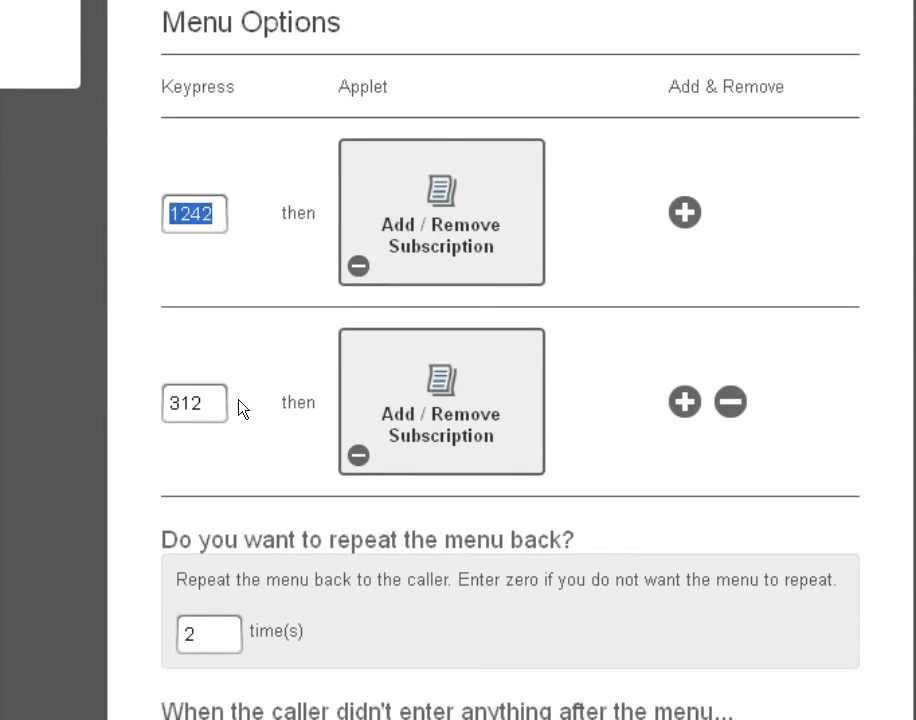
double_click(186, 403)
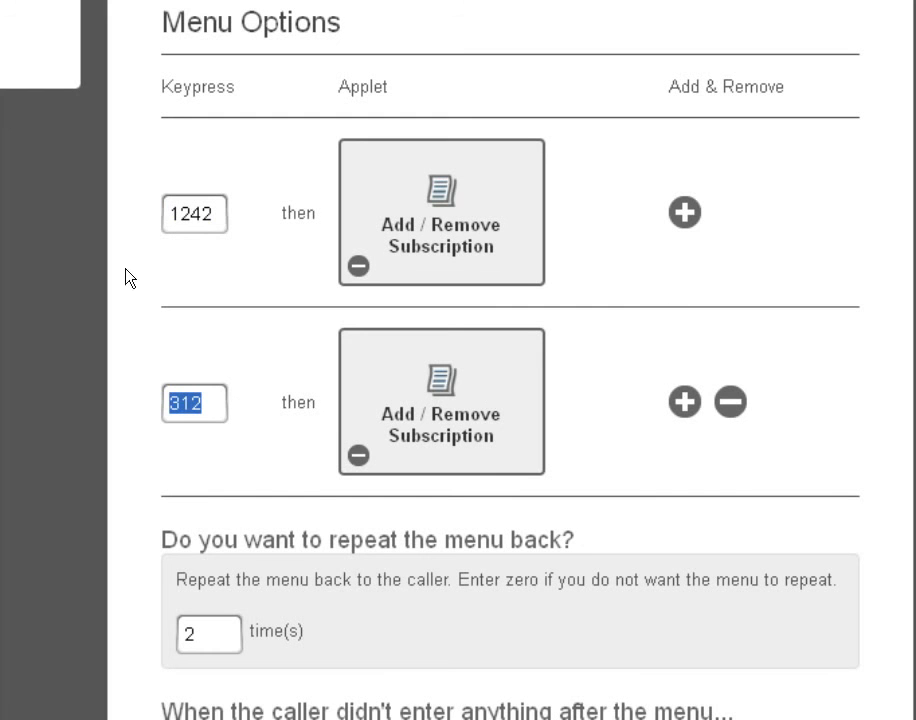
double_click(218, 212)
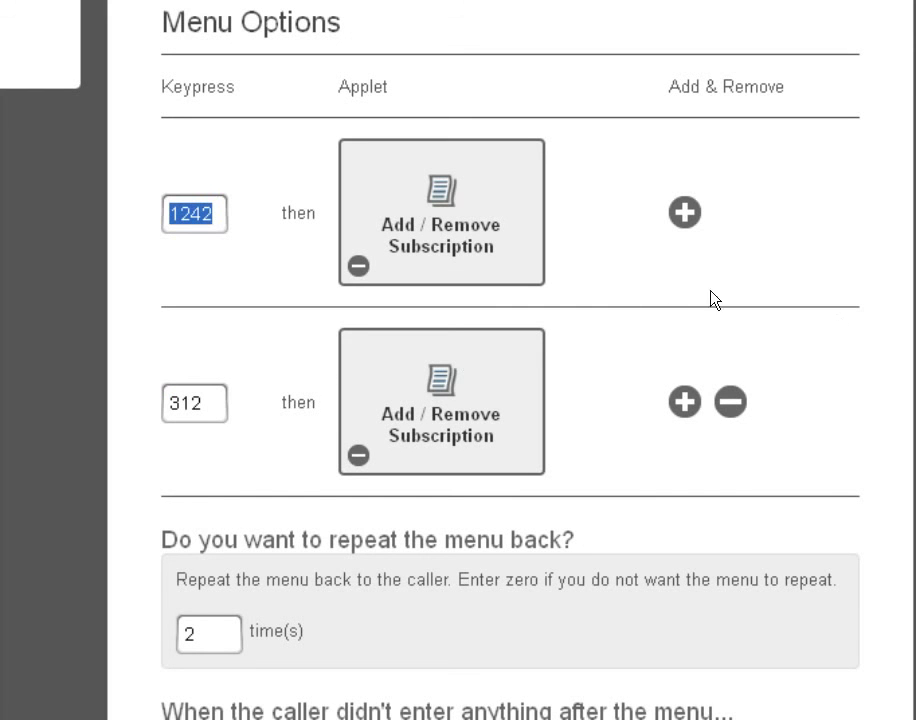
drag(219, 212, 158, 209)
drag(211, 403, 136, 402)
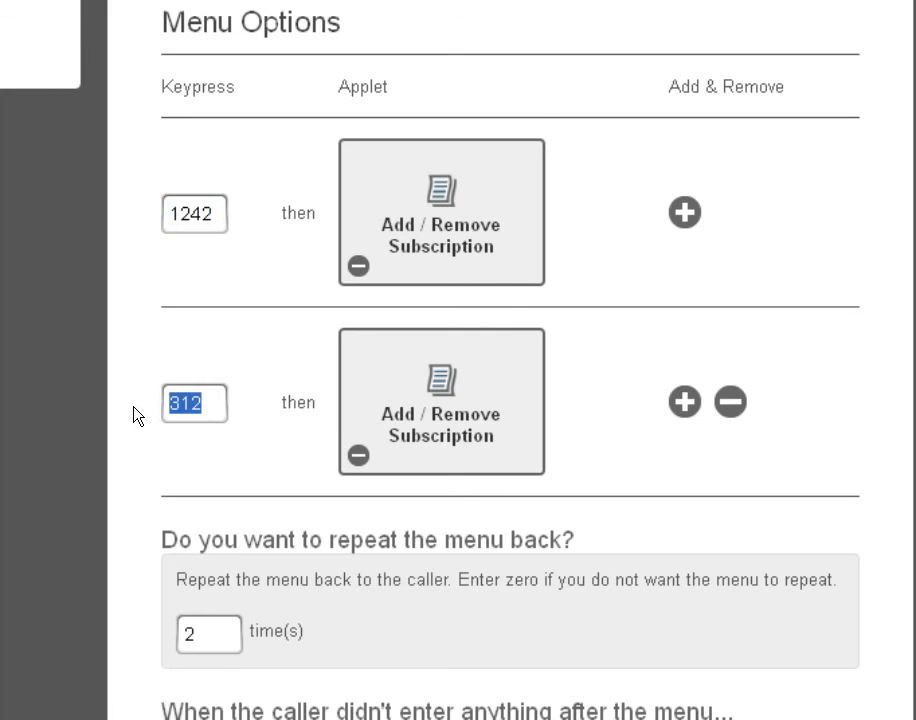
click(224, 218)
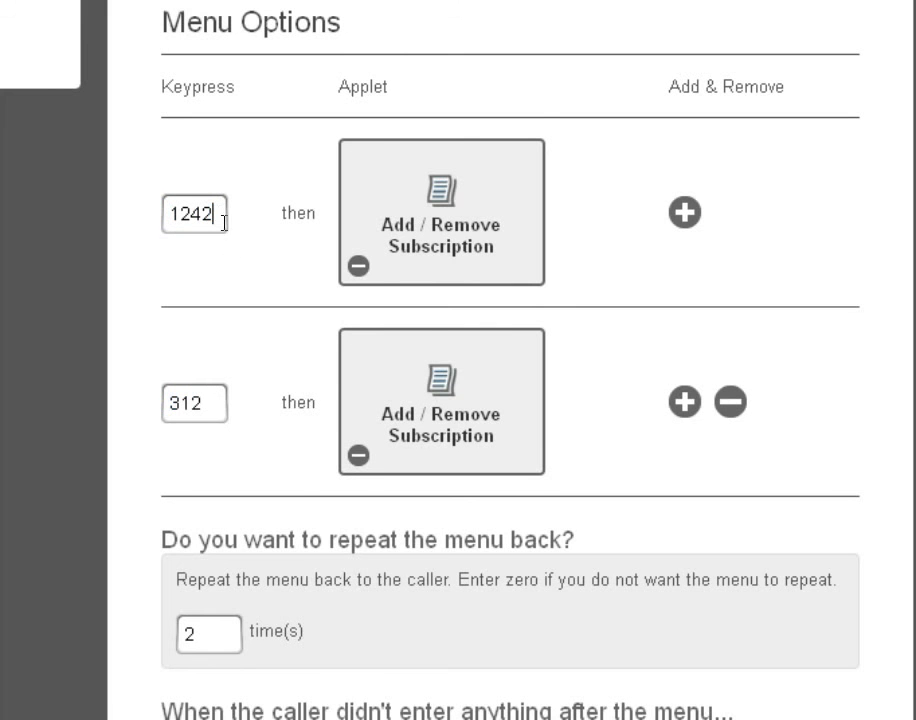
scroll(795, 310, up, 2)
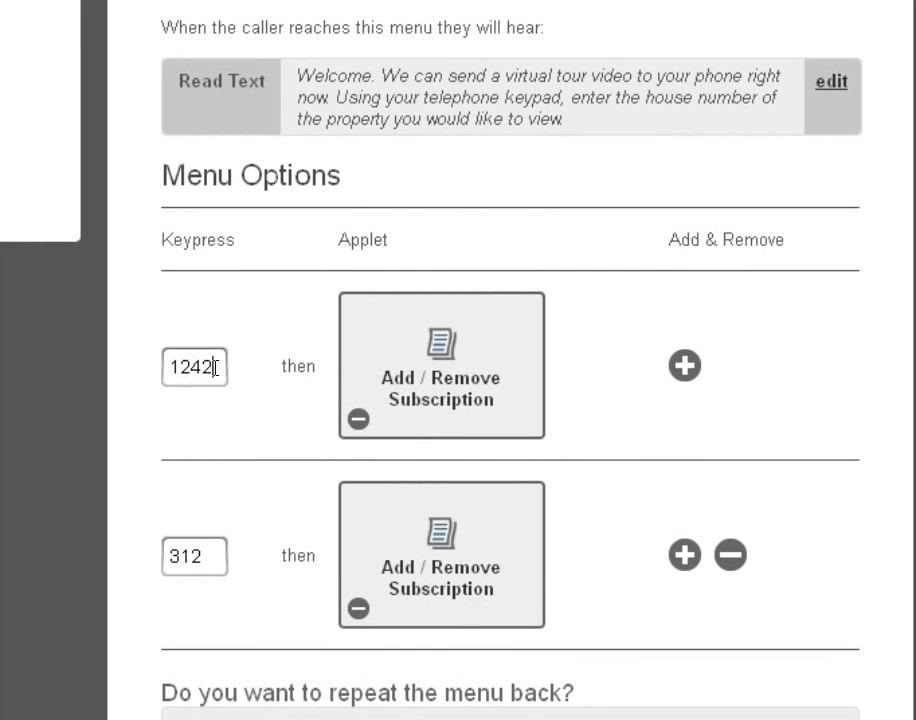
drag(215, 367, 165, 366)
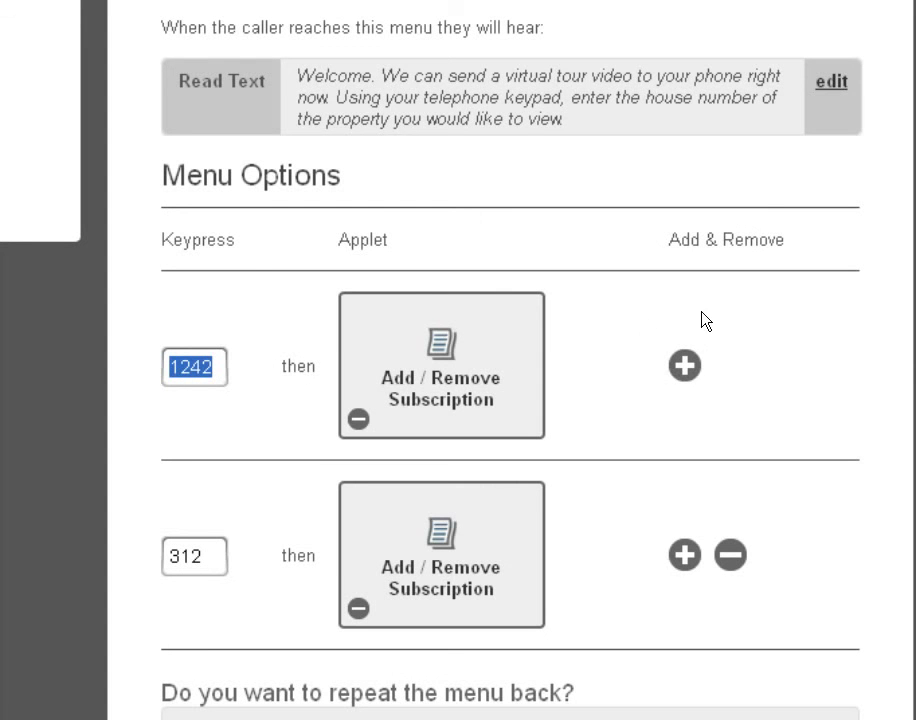
Step: Open the house-1242 subscription step, then its Lead Alert New Text step
click(442, 380)
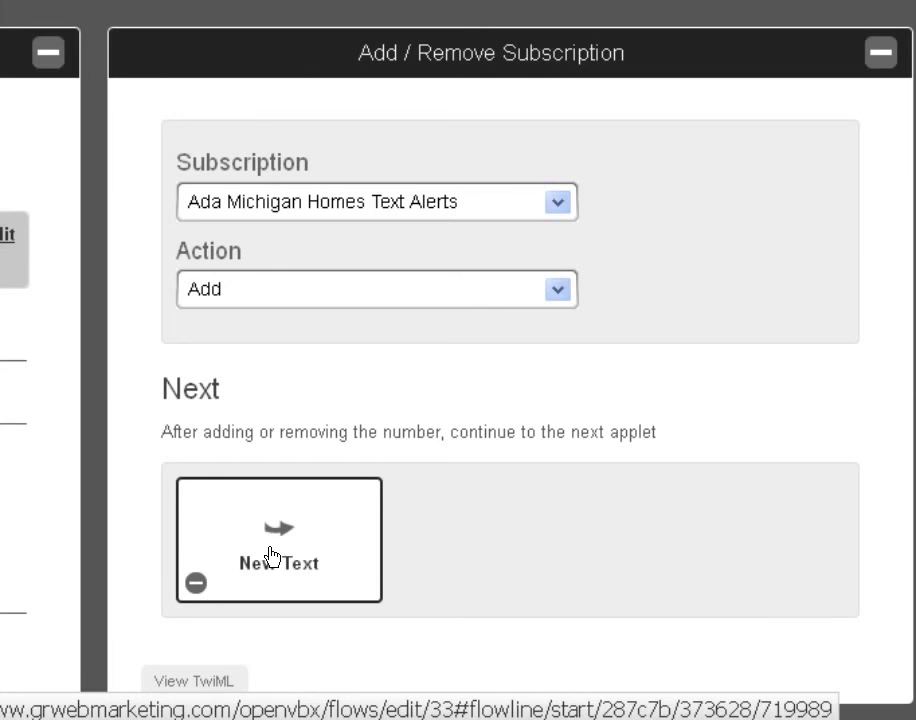
click(284, 548)
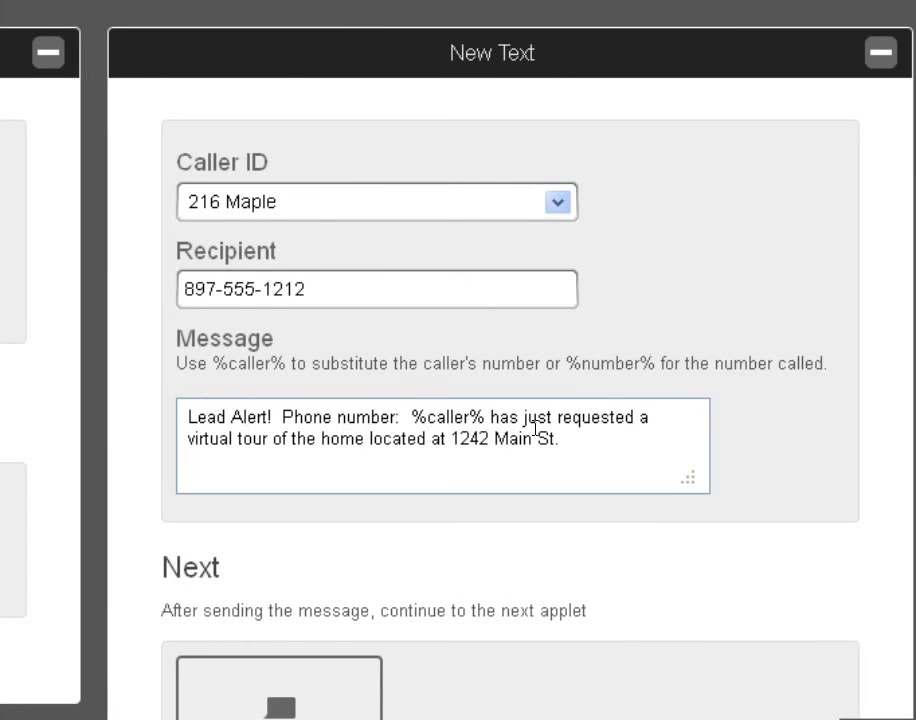
scroll(726, 427, down, 2)
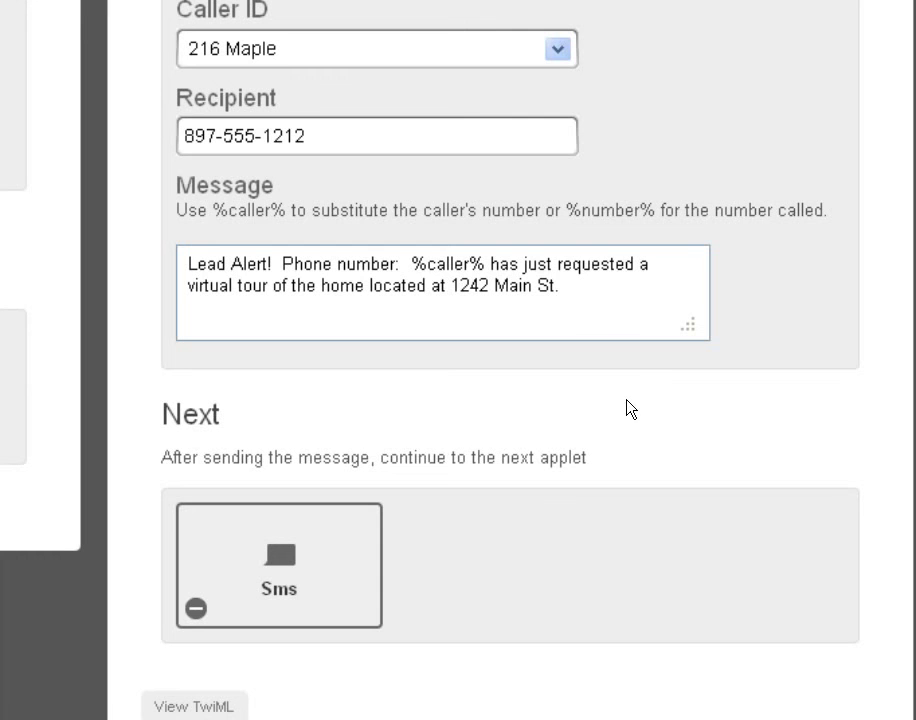
click(290, 562)
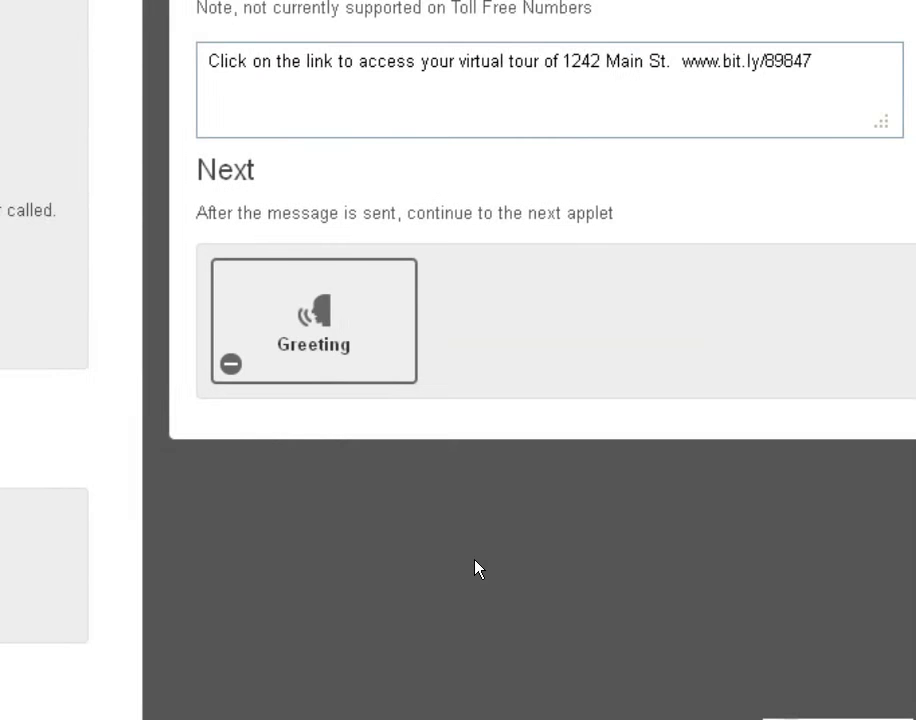
scroll(540, 415, up, 2)
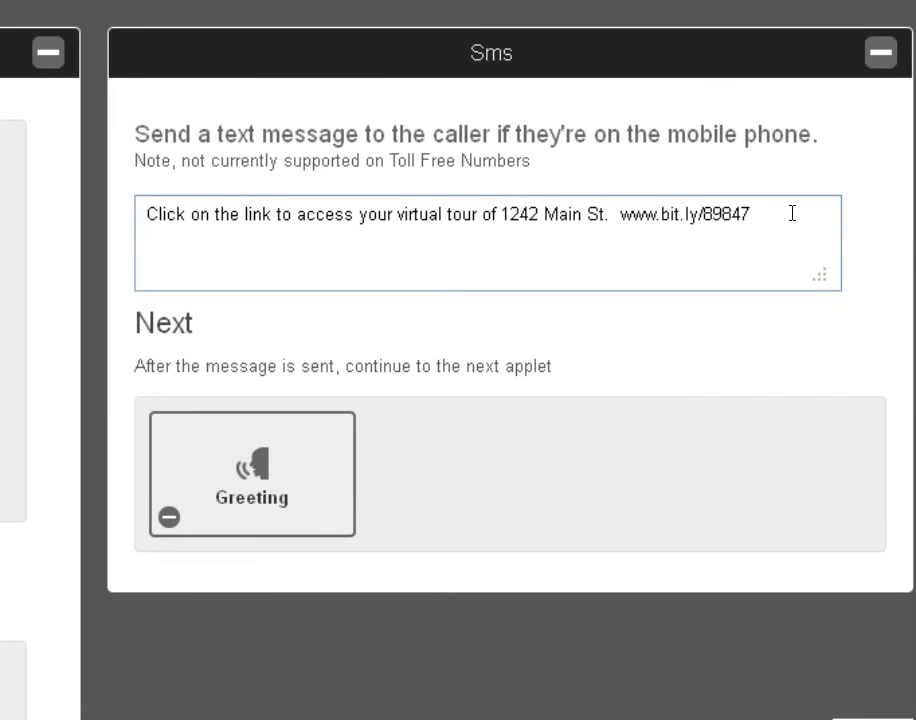
drag(781, 216, 115, 212)
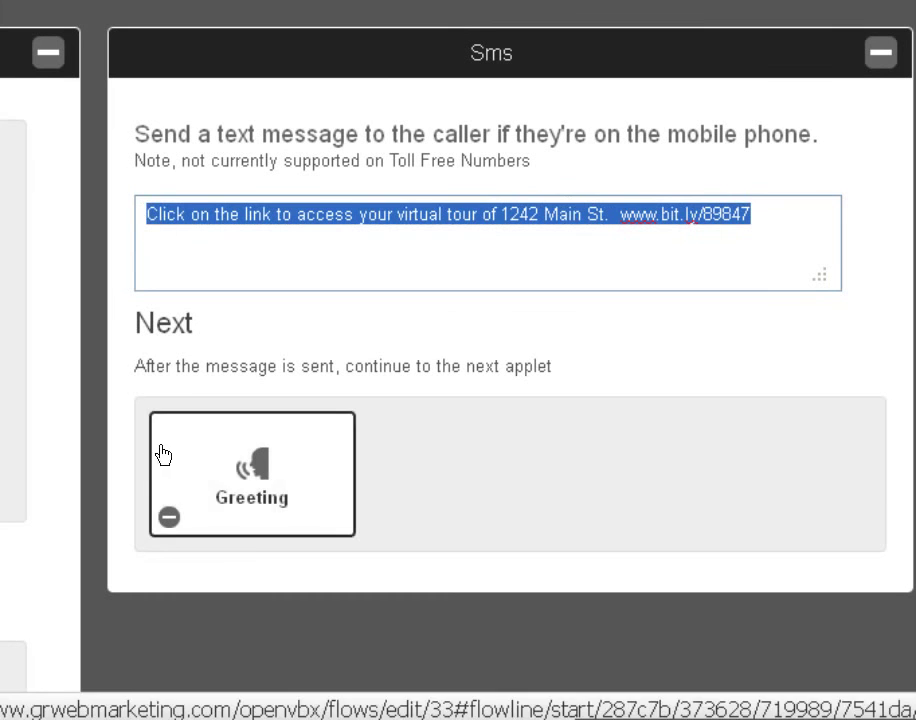
click(679, 222)
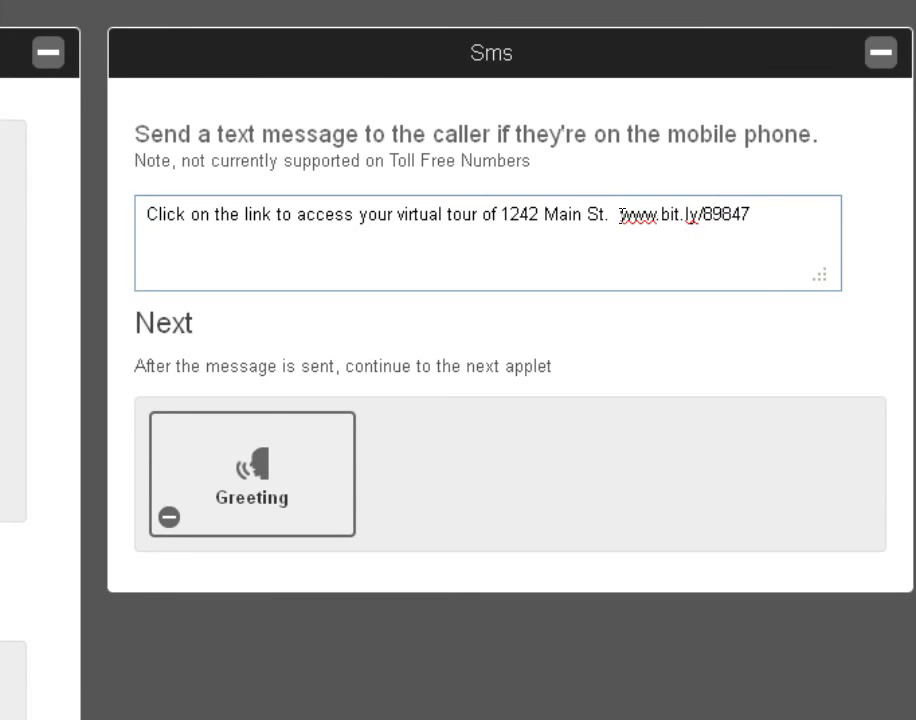
drag(620, 214, 748, 220)
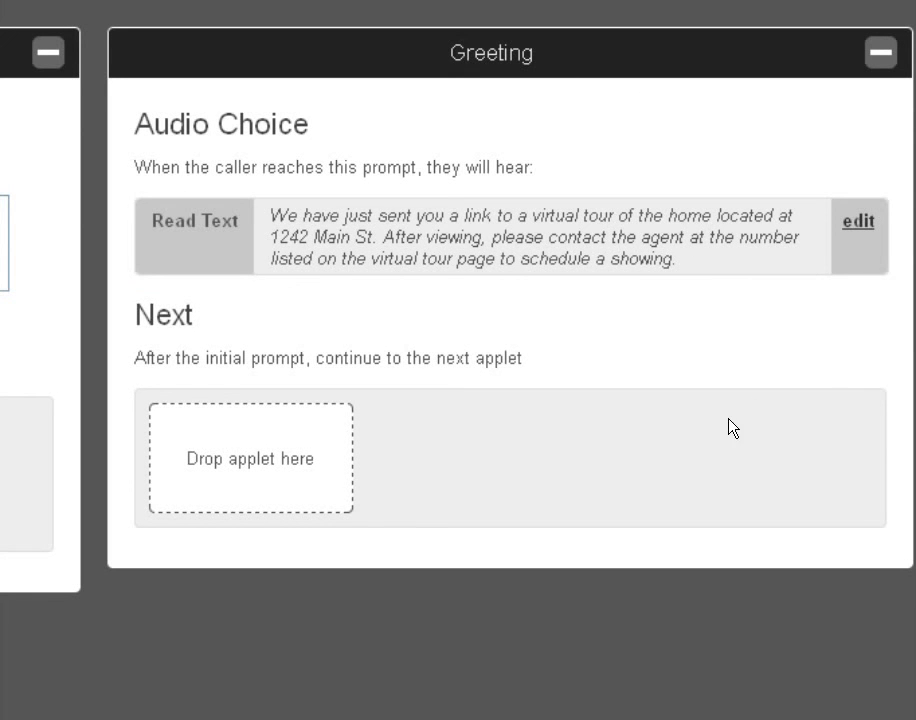
Step: Minimise the Greeting, Sms, New Text, subscription and Menu panels one after another
click(880, 55)
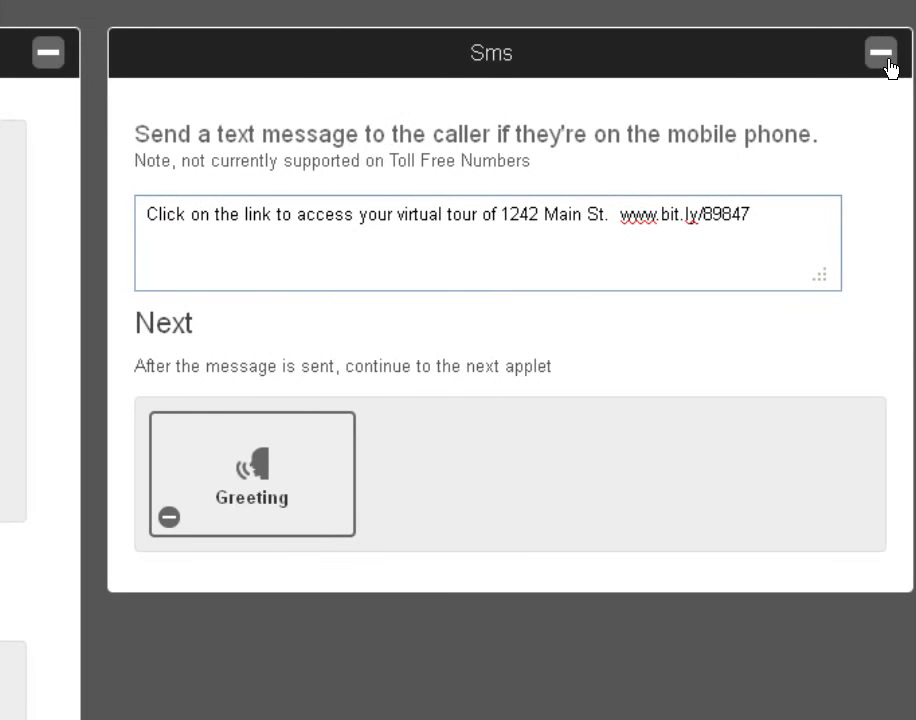
click(884, 61)
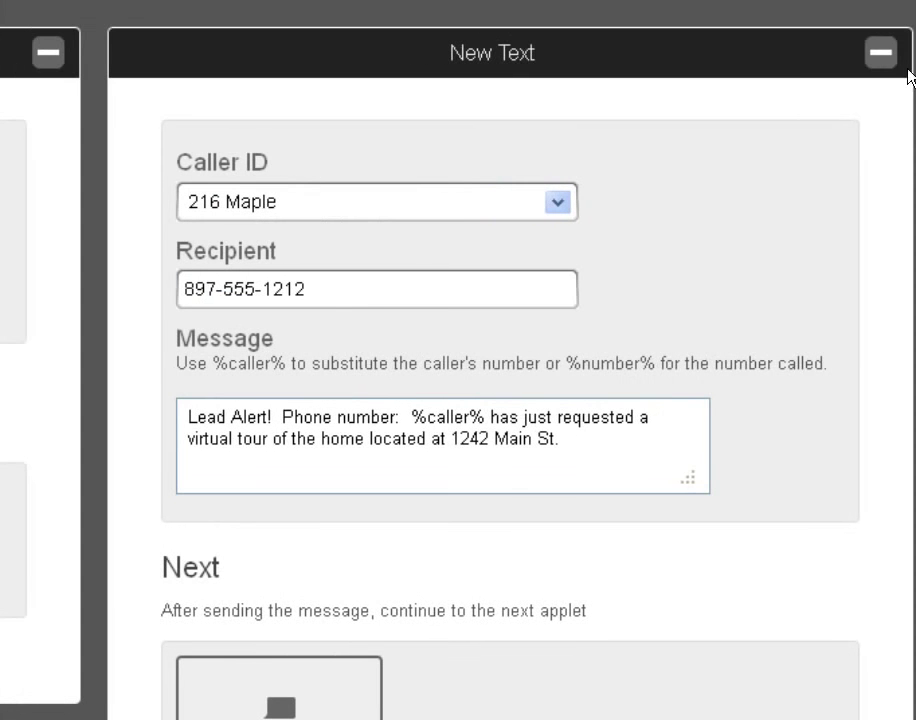
click(884, 61)
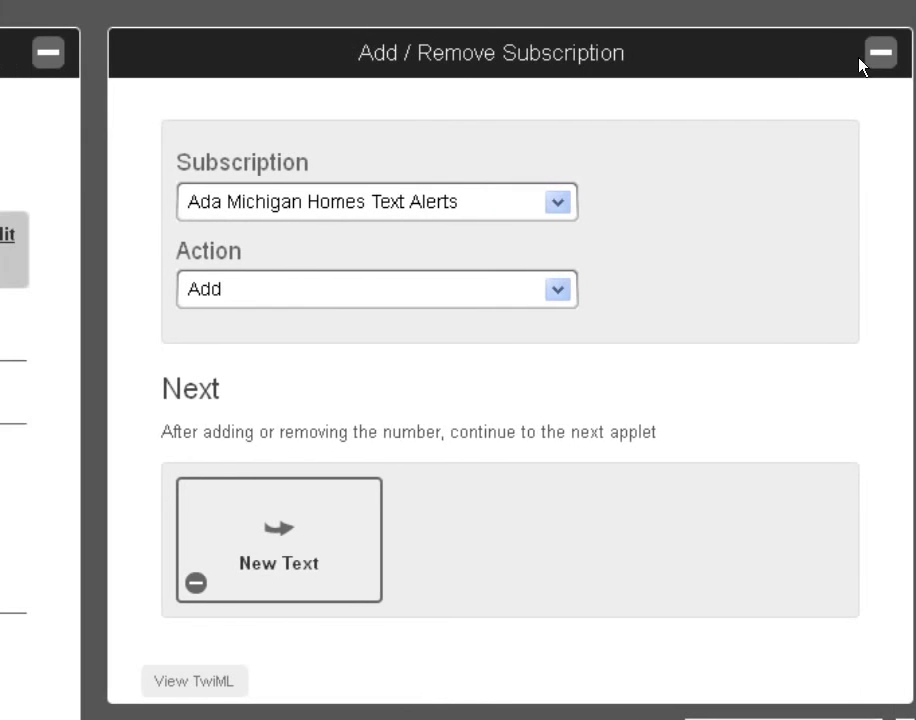
click(881, 54)
click(836, 54)
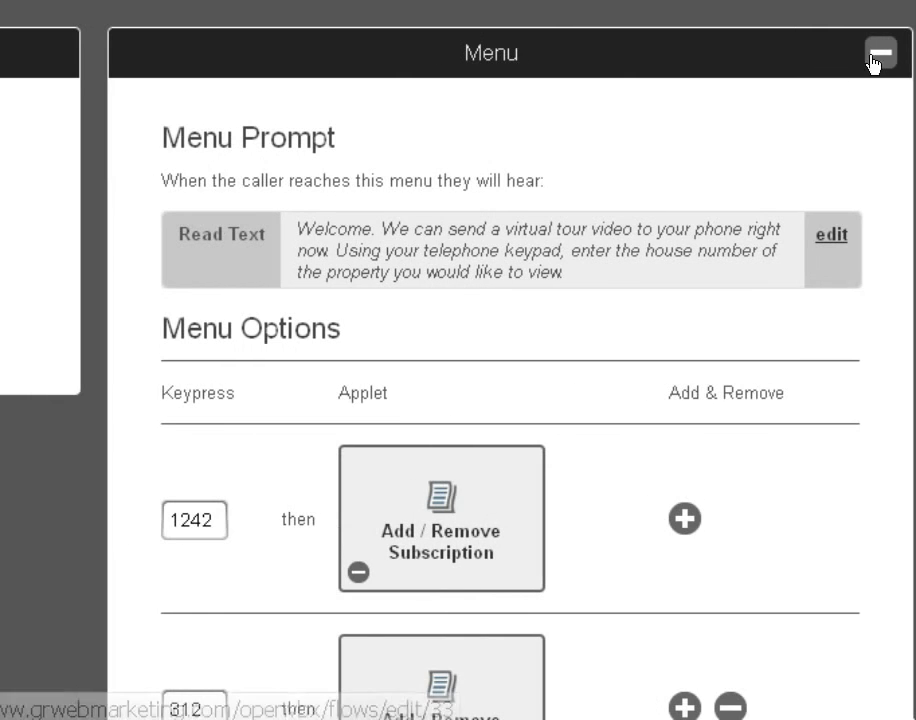